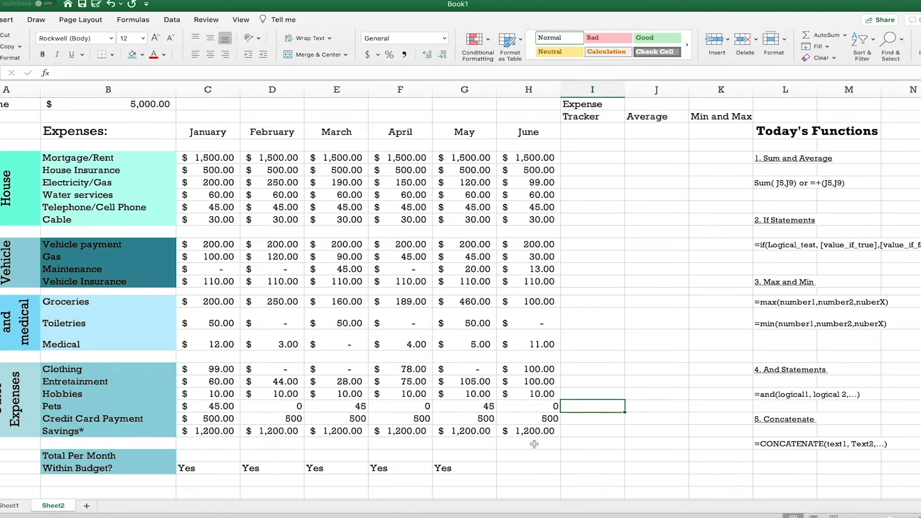
# Total January's expenses in C28 of the Total Per Month row with a SUM formula over C5:C26.
pyautogui.click(203, 458)
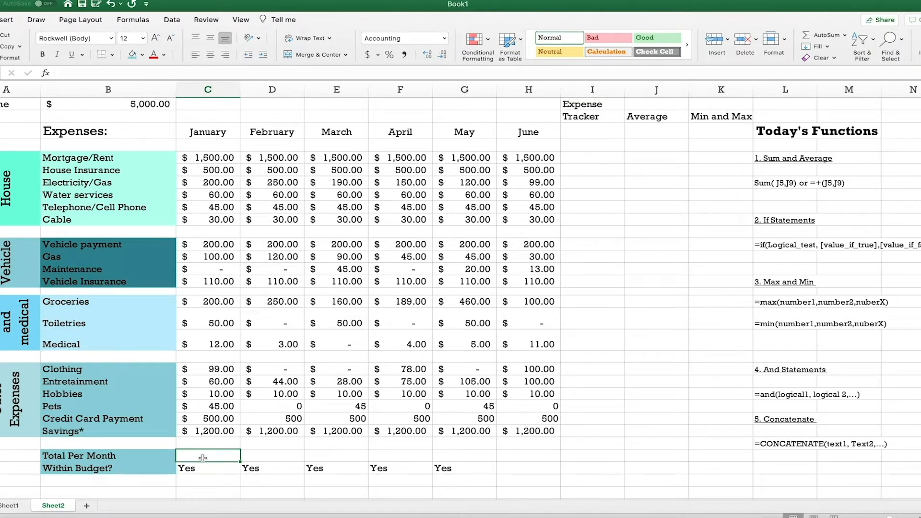
pyautogui.write('=sum')
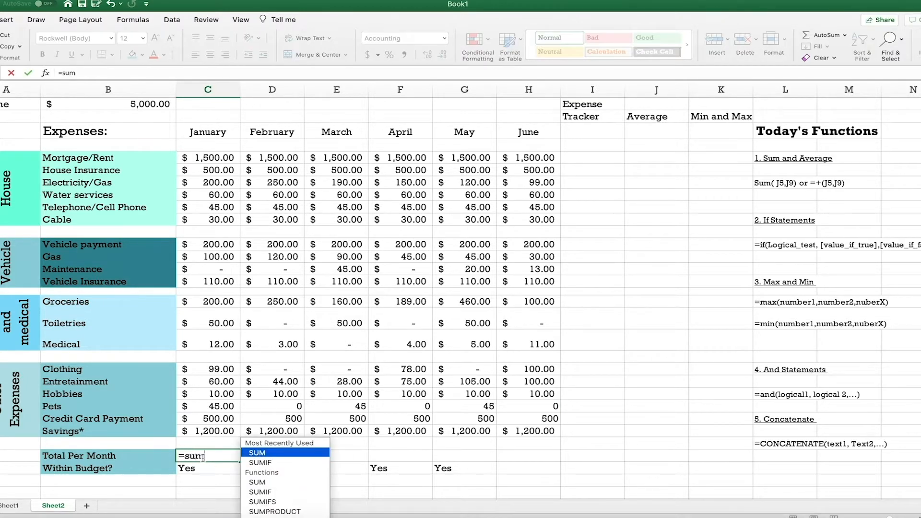
pyautogui.write('(')
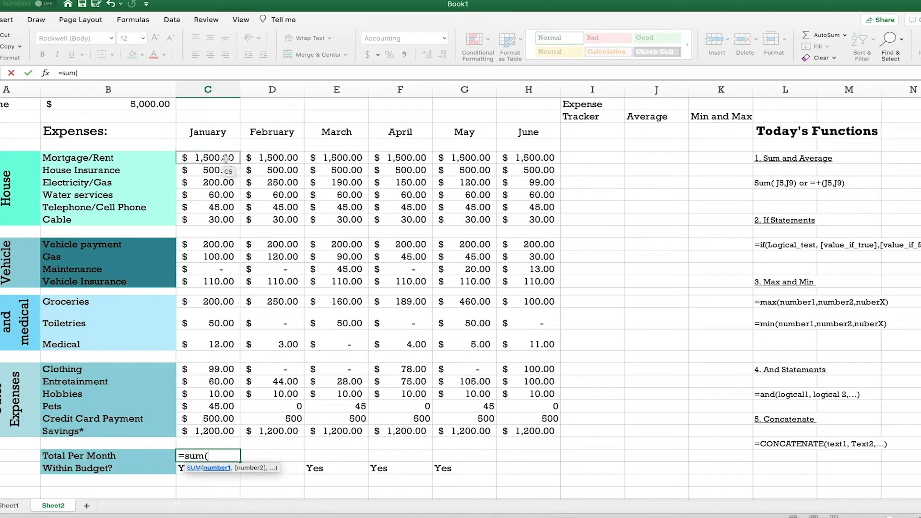
pyautogui.moveTo(206, 158); pyautogui.dragTo(198, 431)
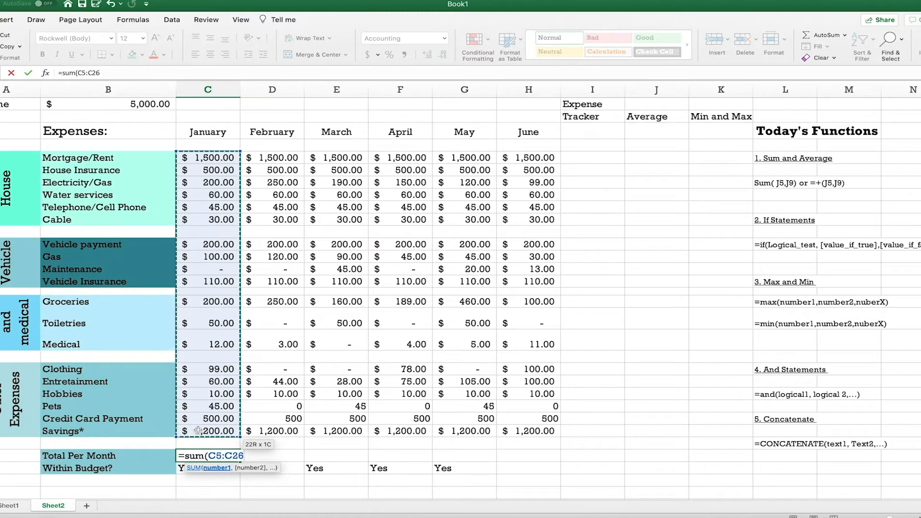
pyautogui.press('Return')
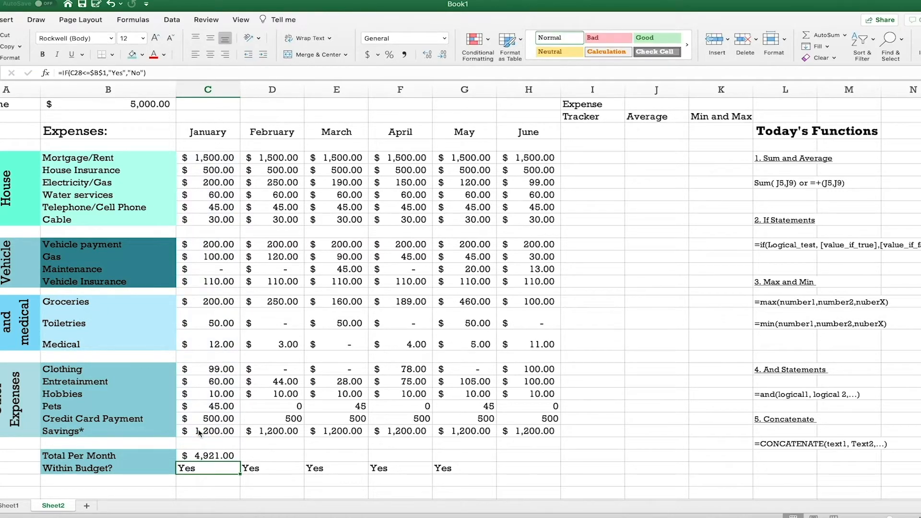
# Copy January's total formula across the Total Per Month row through June (D28:H28).
pyautogui.click(199, 455)
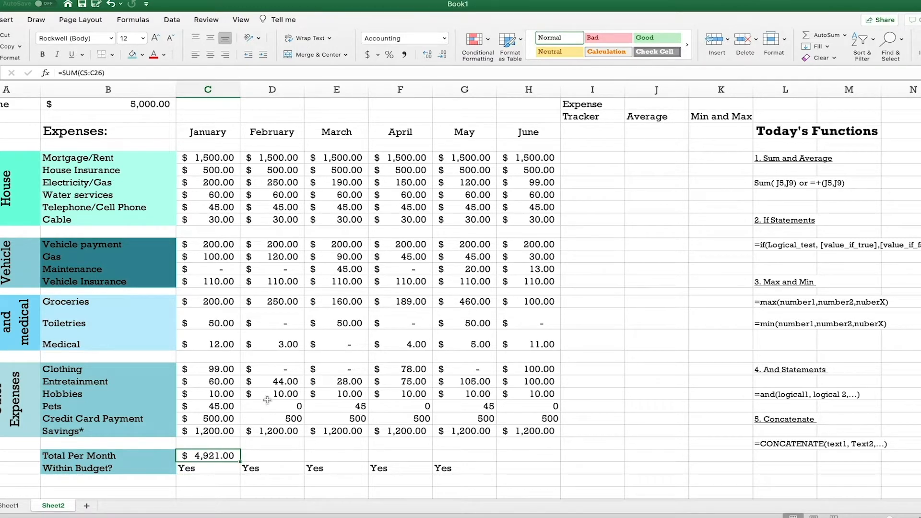
pyautogui.click(272, 457)
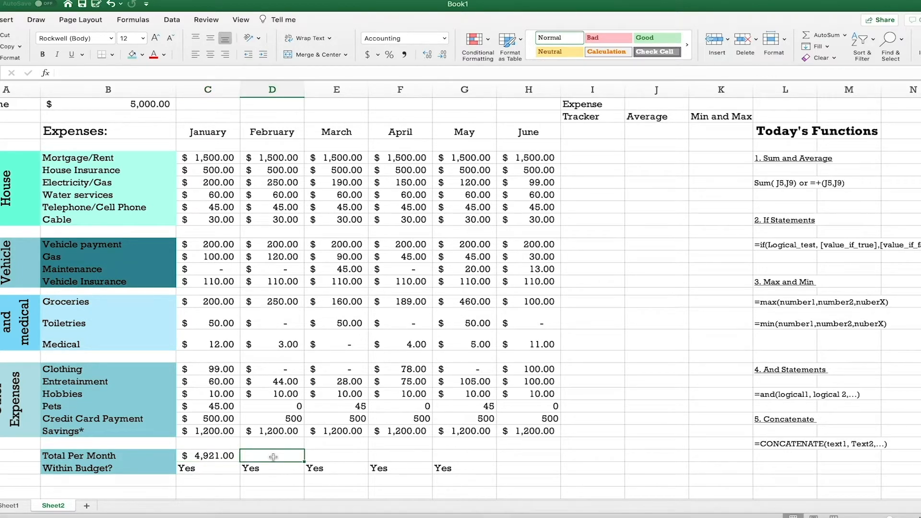
pyautogui.click(231, 455)
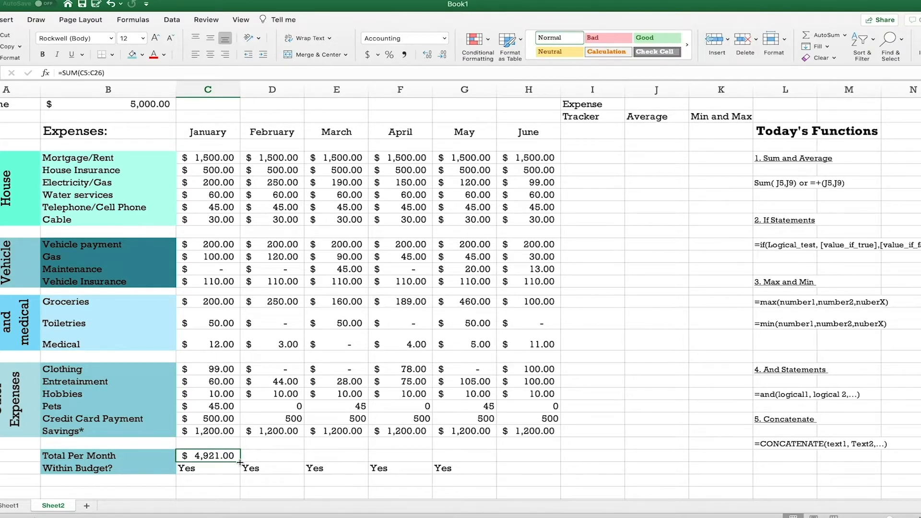
pyautogui.moveTo(240, 462); pyautogui.dragTo(545, 459)
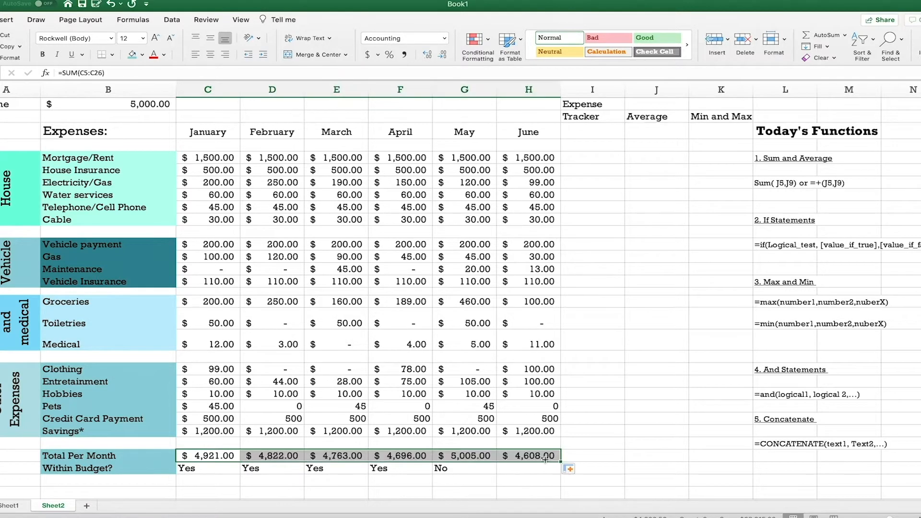
pyautogui.click(590, 442)
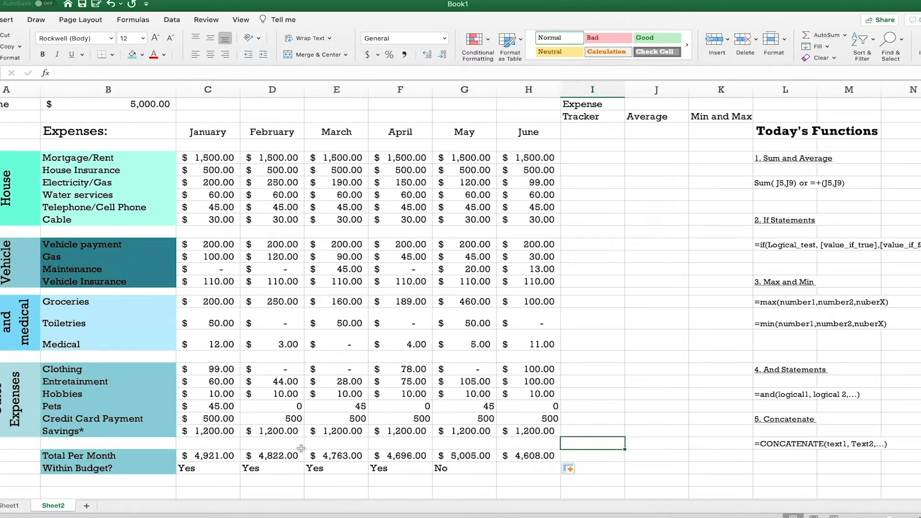
# Inspect the copied total formula for February and the Sum and Average entry in the Today's Functions notes.
pyautogui.click(287, 460)
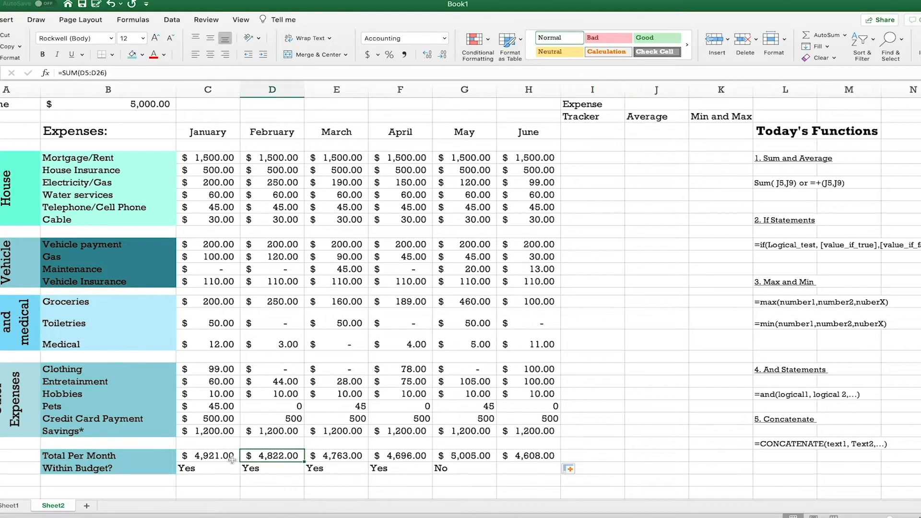
pyautogui.doubleClick(277, 455)
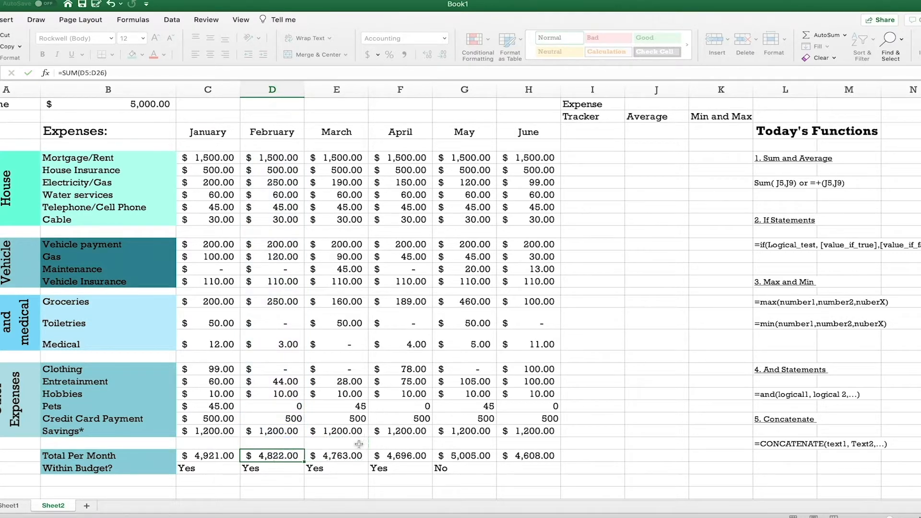
pyautogui.press('Return')
pyautogui.click(357, 480)
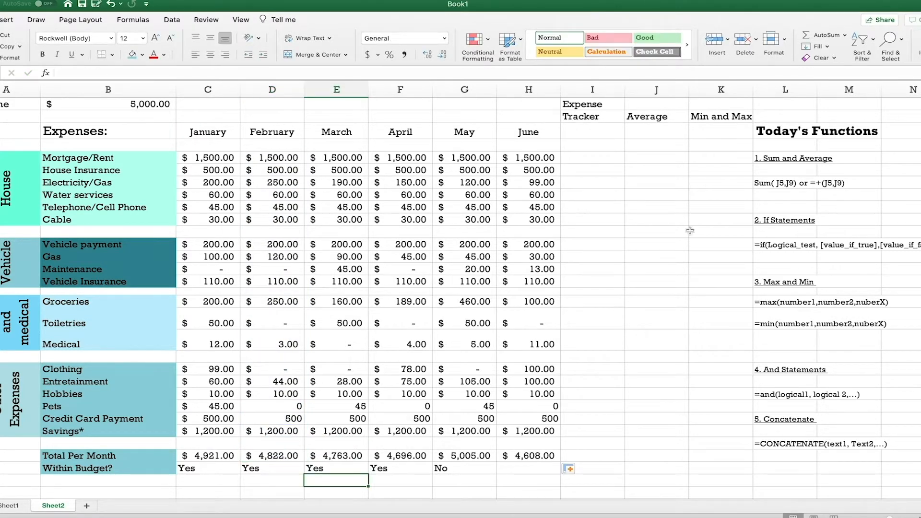
pyautogui.click(801, 168)
pyautogui.click(811, 160)
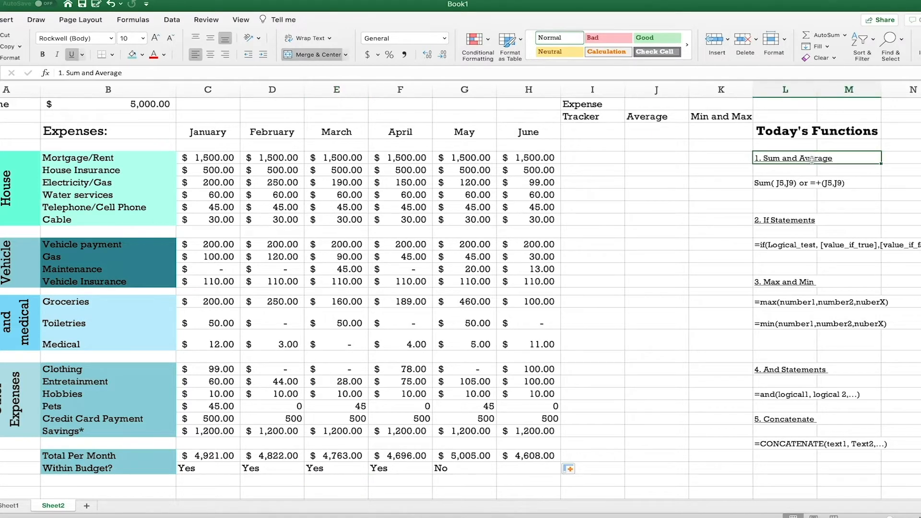
# Average the Mortgage/Rent amounts in I5 with AVERAGE over C5:H5 and copy the formula down to the Savings row (I26).
pyautogui.click(587, 155)
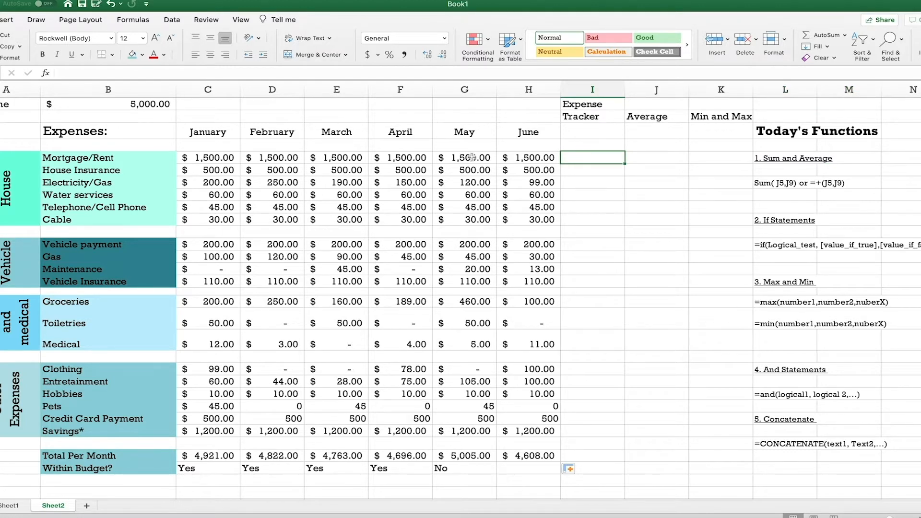
pyautogui.write('=')
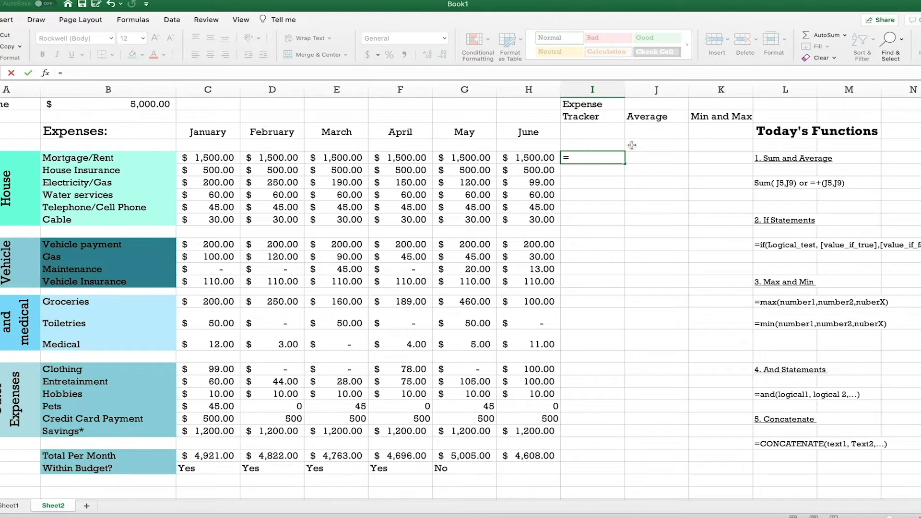
pyautogui.write('aver')
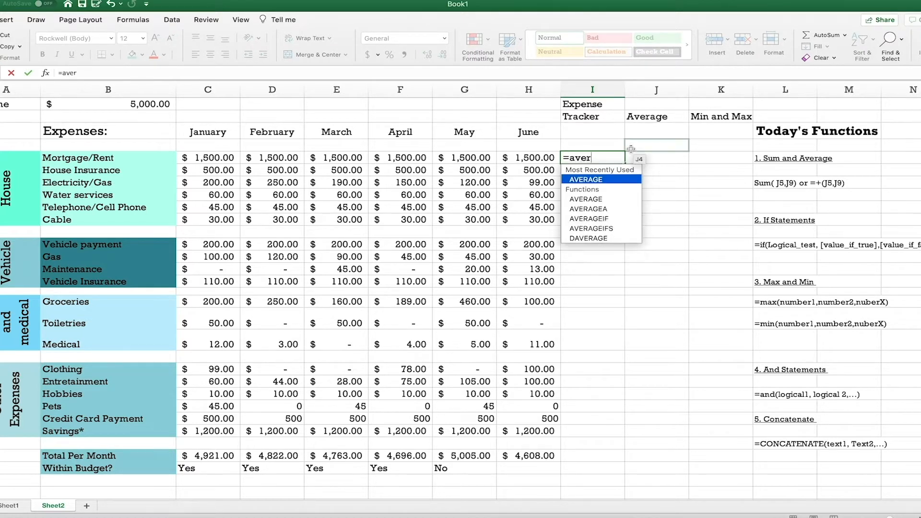
pyautogui.doubleClick(613, 178)
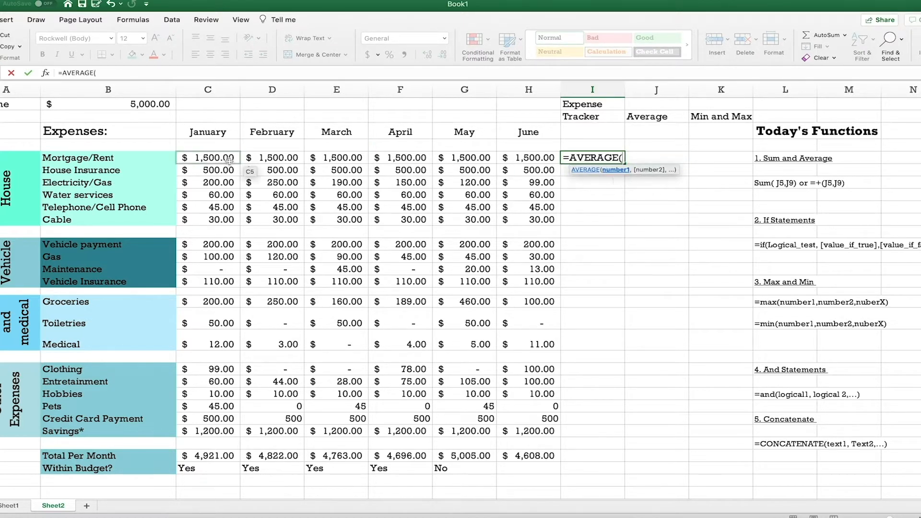
pyautogui.moveTo(218, 158); pyautogui.dragTo(517, 160)
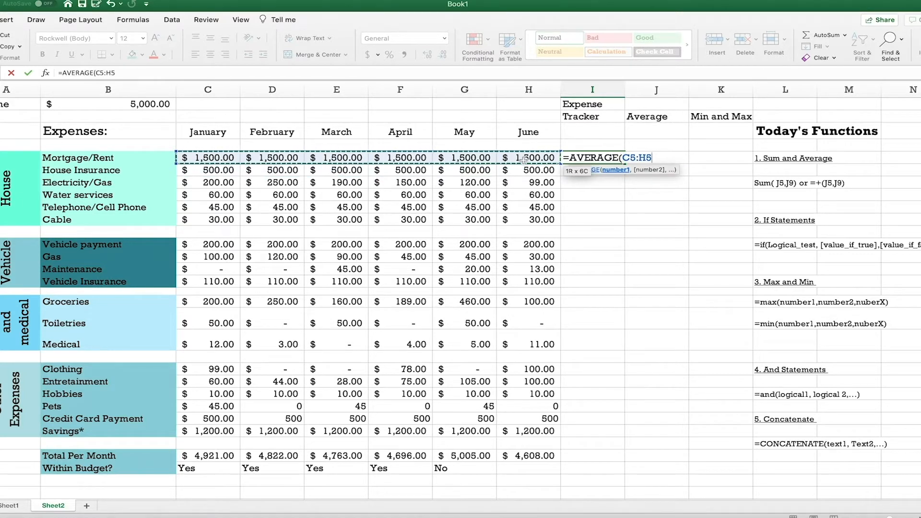
pyautogui.press('Return')
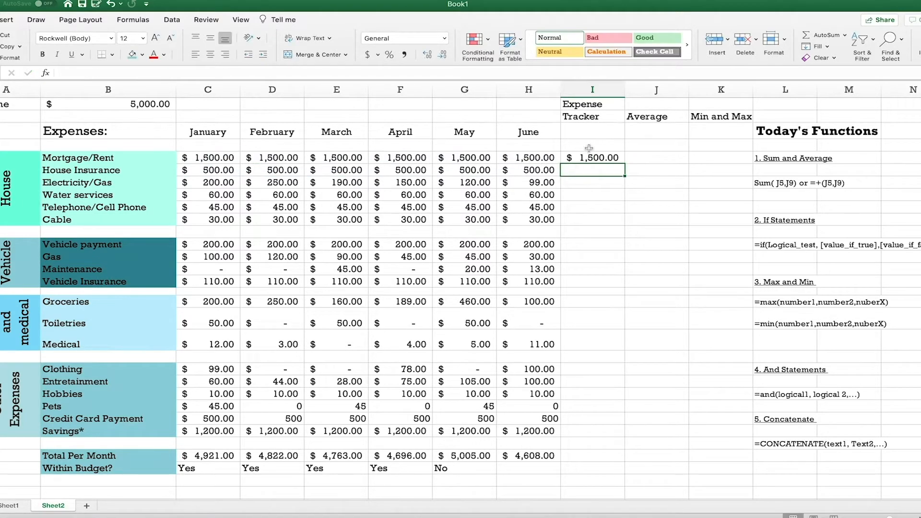
pyautogui.click(617, 159)
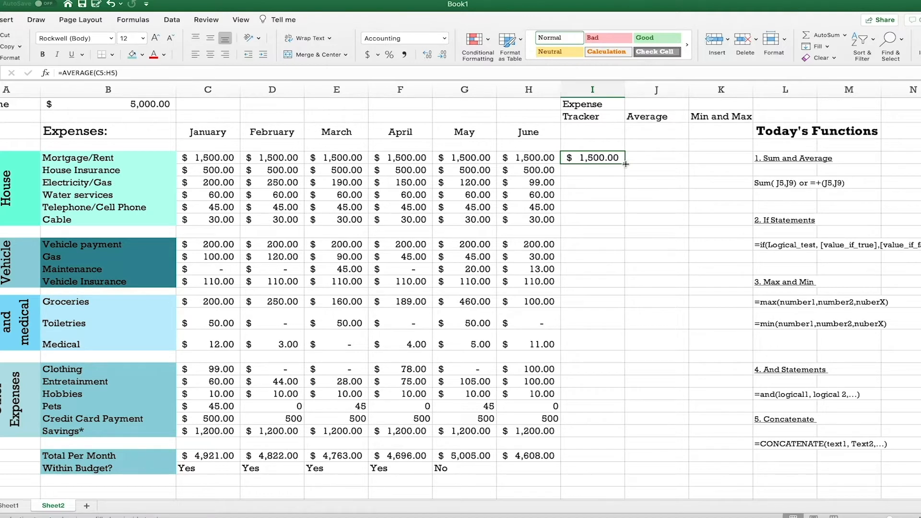
pyautogui.moveTo(625, 164); pyautogui.dragTo(633, 436)
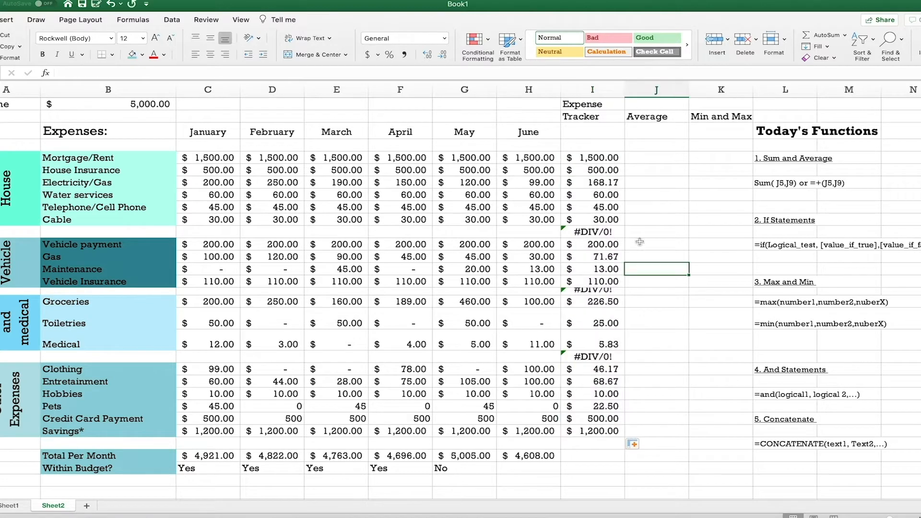
# Clear the average formulas from the blank separator rows in column I: I11, I16 and I20.
pyautogui.click(584, 232)
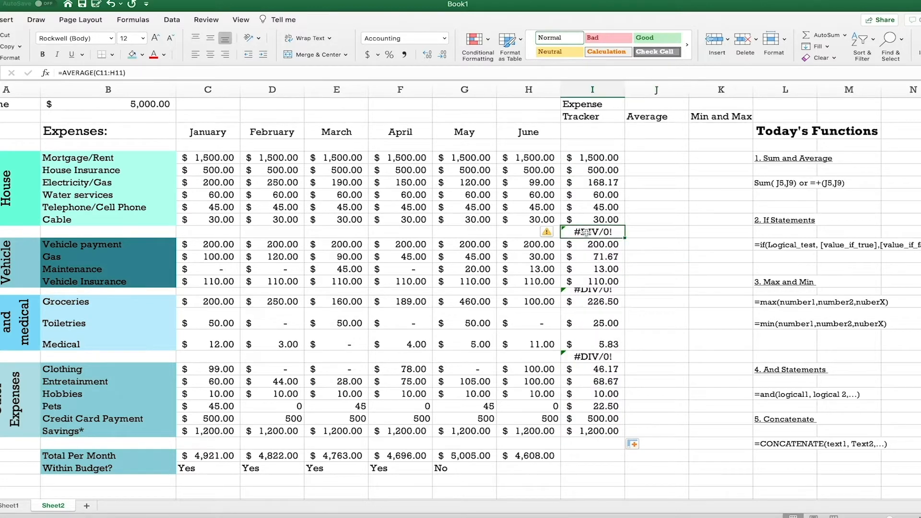
pyautogui.click(590, 290)
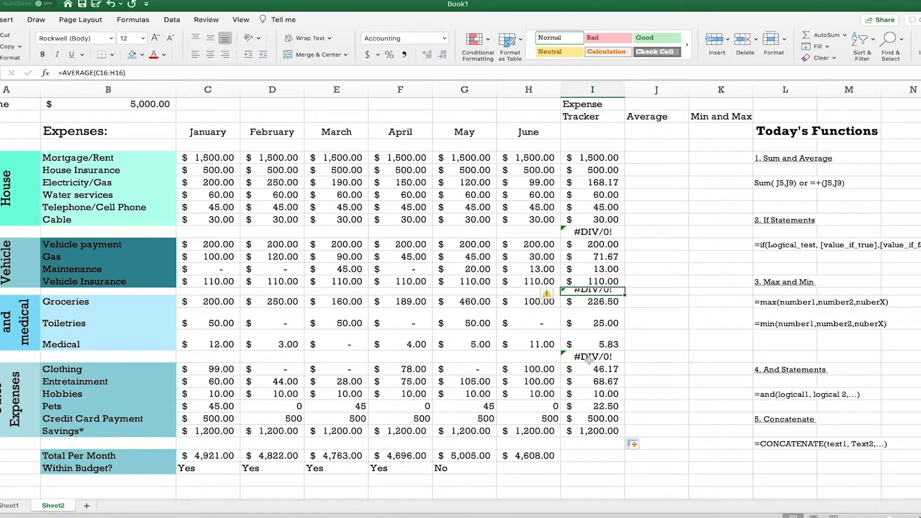
pyautogui.moveTo(537, 233); pyautogui.dragTo(230, 235)
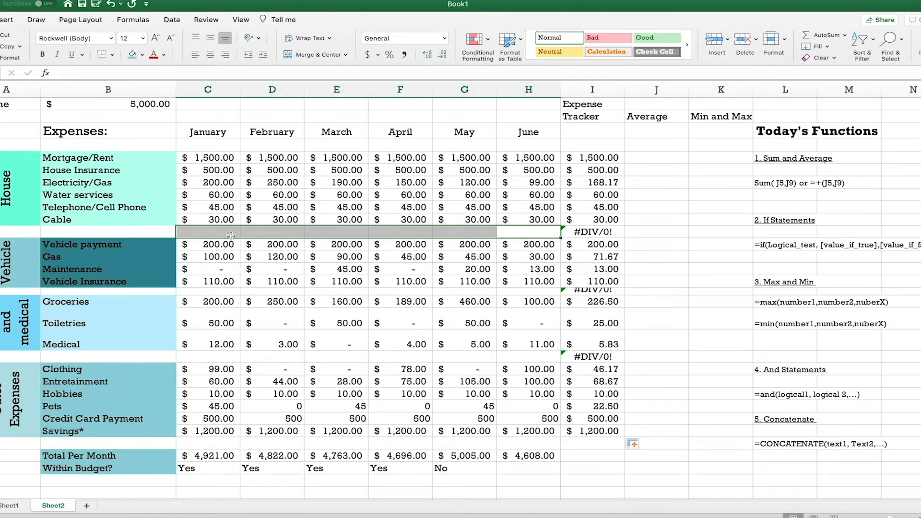
pyautogui.click(614, 230)
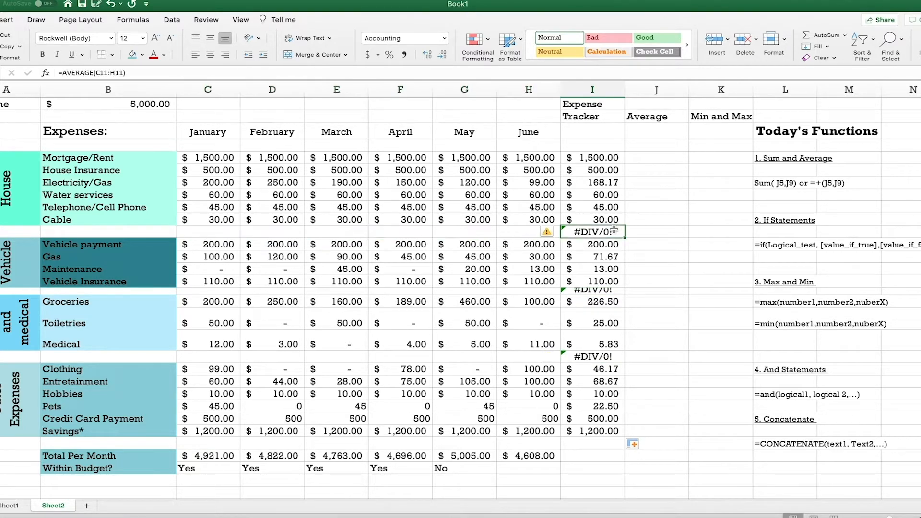
pyautogui.click(587, 291)
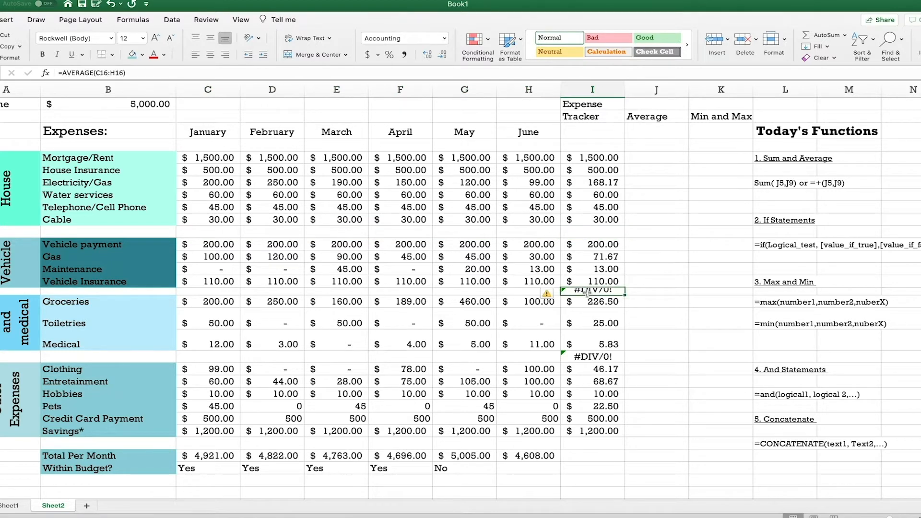
pyautogui.press('Delete')
pyautogui.click(586, 361)
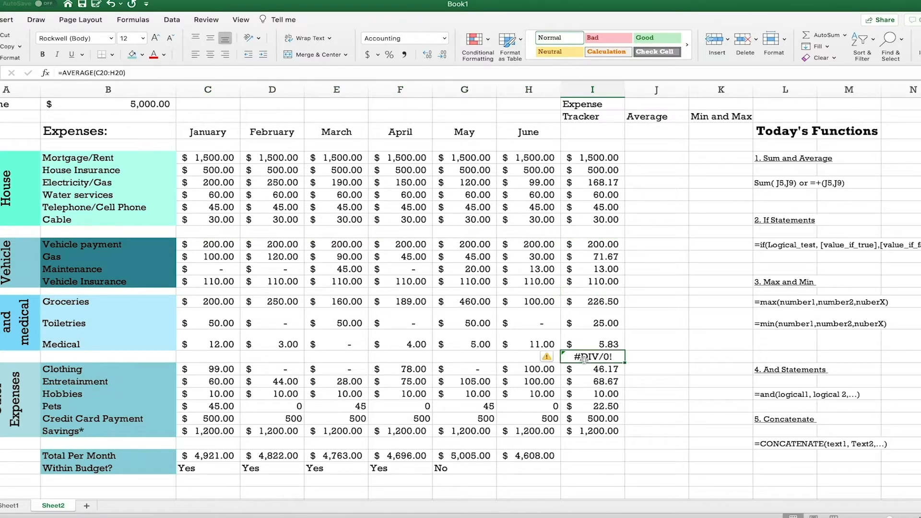
pyautogui.press('Delete')
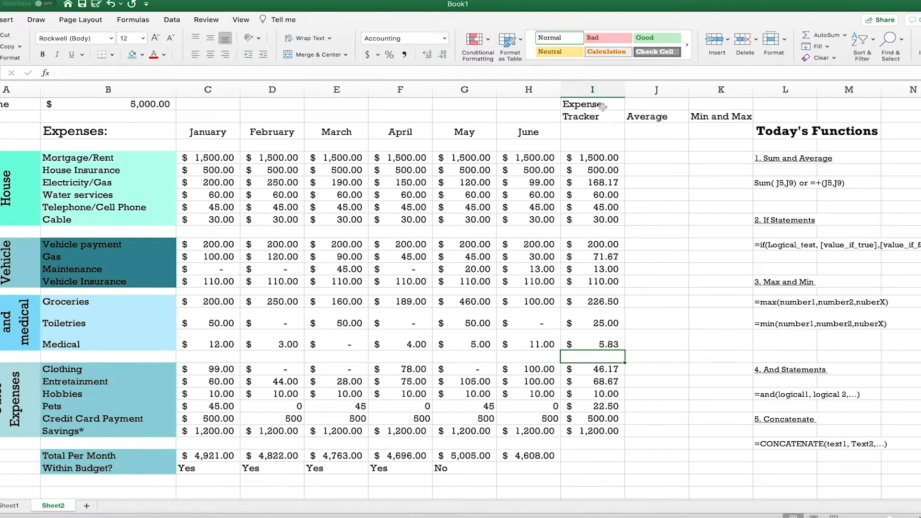
# Examine the Expense, Tracker and Average label cells above the average column (I1, I2 and J2).
pyautogui.moveTo(603, 107); pyautogui.dragTo(604, 118)
pyautogui.click(599, 134)
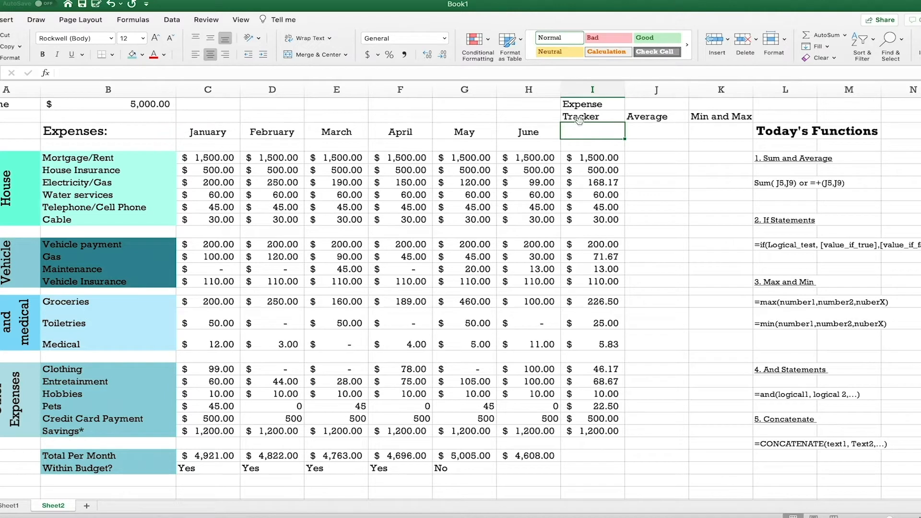
pyautogui.click(589, 106)
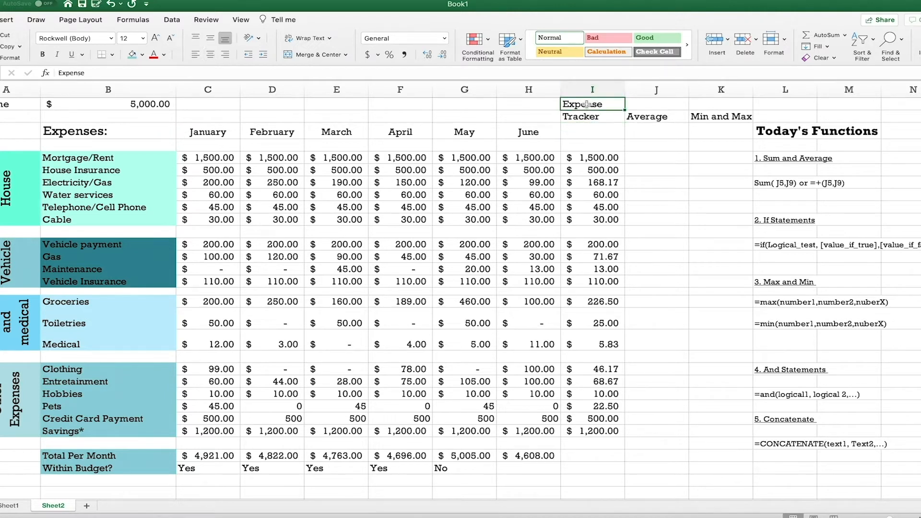
pyautogui.click(587, 118)
pyautogui.click(651, 117)
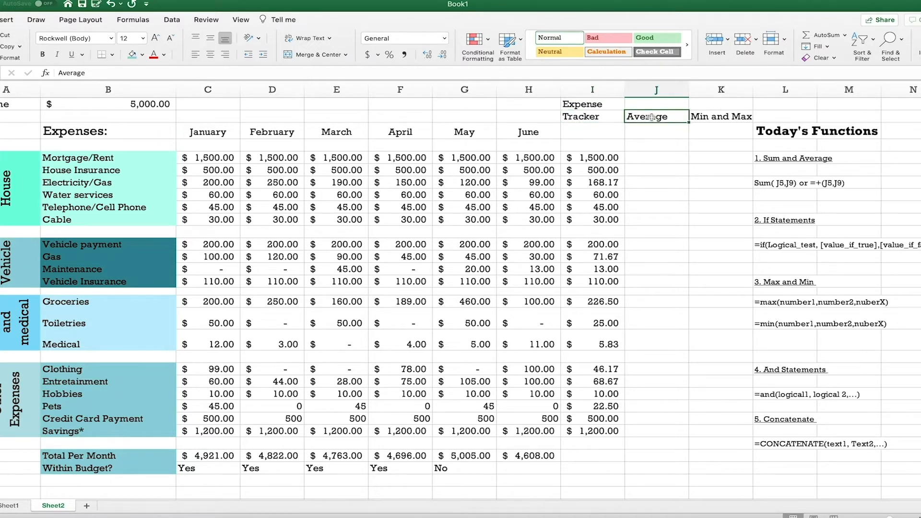
pyautogui.click(622, 106)
pyautogui.click(648, 119)
# Build the average column's header in I3 with CONCATENATE, joining Average from J2 and Expense from I1.
pyautogui.click(586, 130)
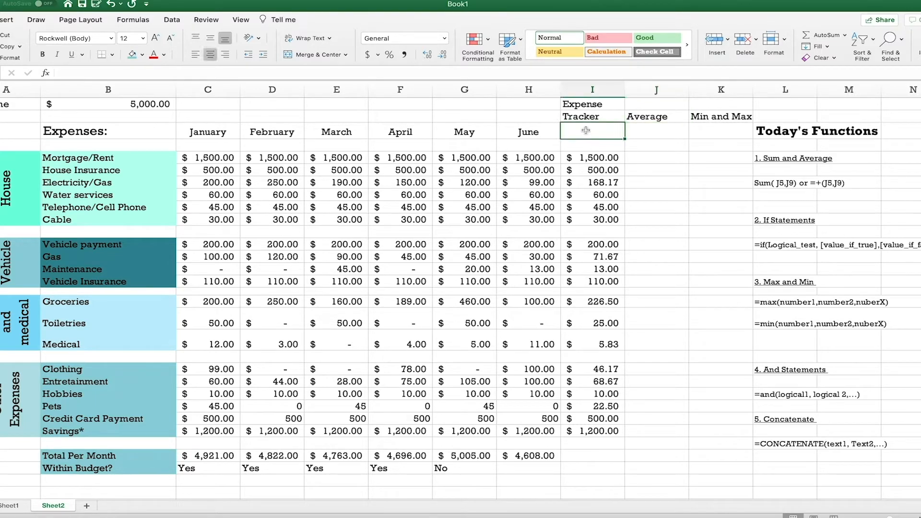
pyautogui.write('=')
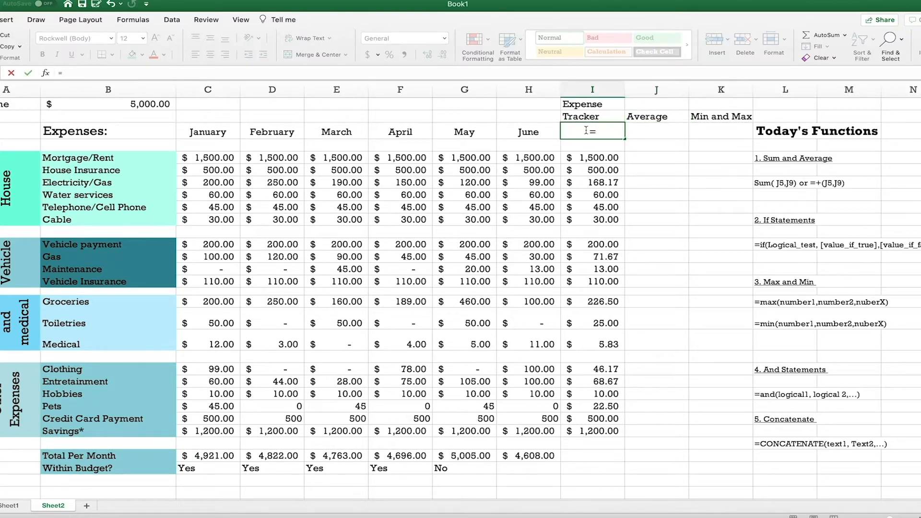
pyautogui.write('co')
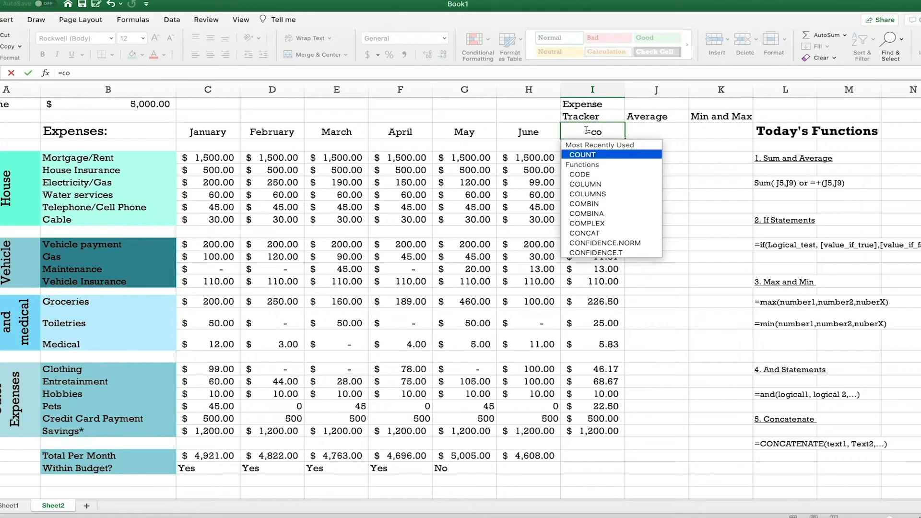
pyautogui.write('nc')
pyautogui.doubleClick(630, 175)
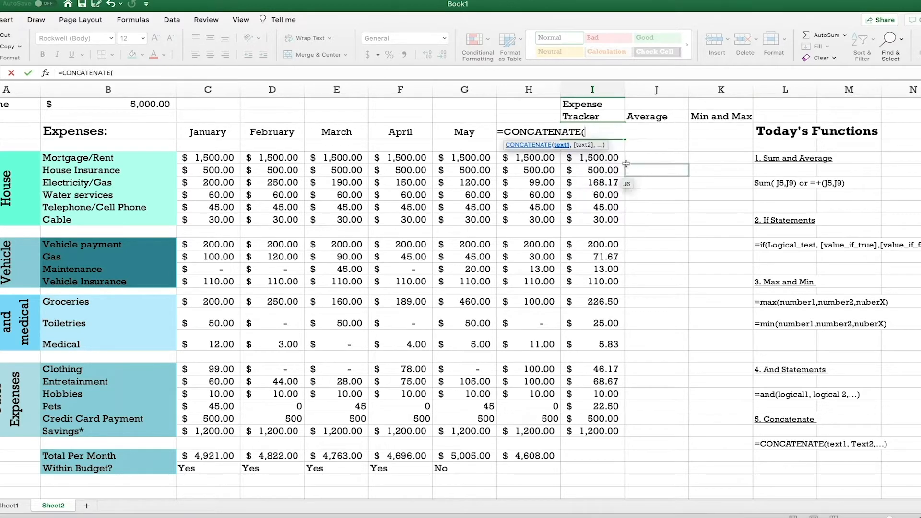
pyautogui.click(647, 119)
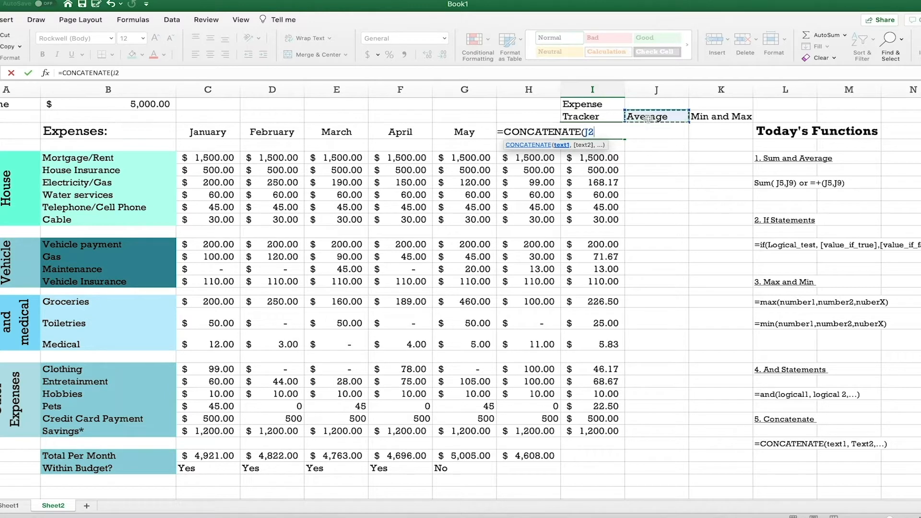
pyautogui.write(',')
pyautogui.click(617, 104)
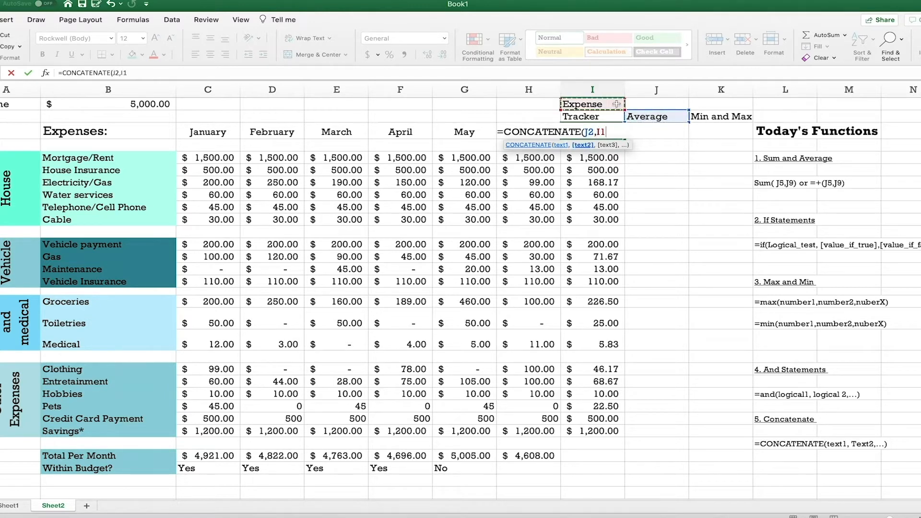
pyautogui.press('Return')
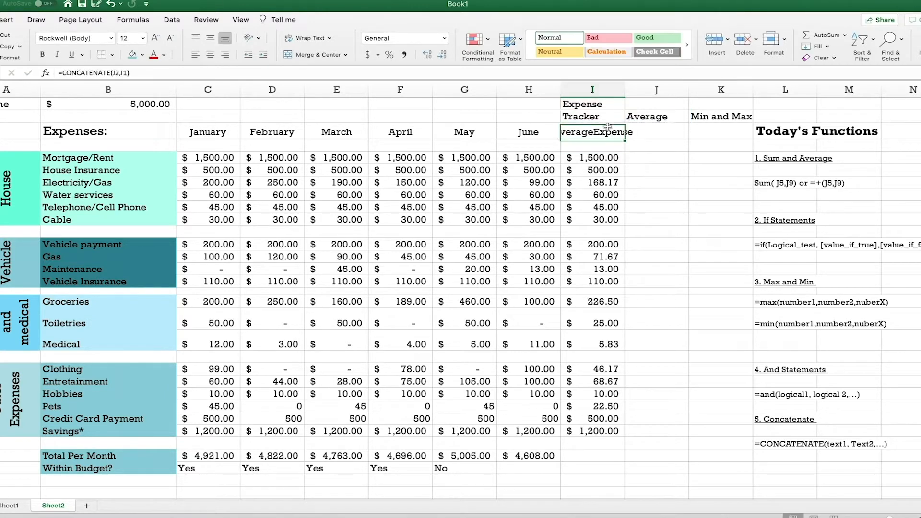
# Add a trailing space to the Average label in J2 so the joined header words are separated.
pyautogui.click(641, 120)
pyautogui.doubleClick(669, 116)
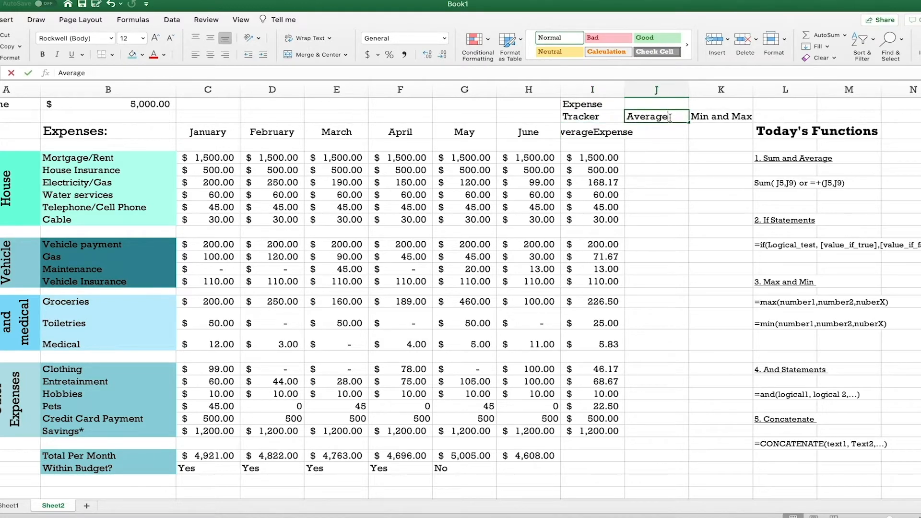
pyautogui.press('Return')
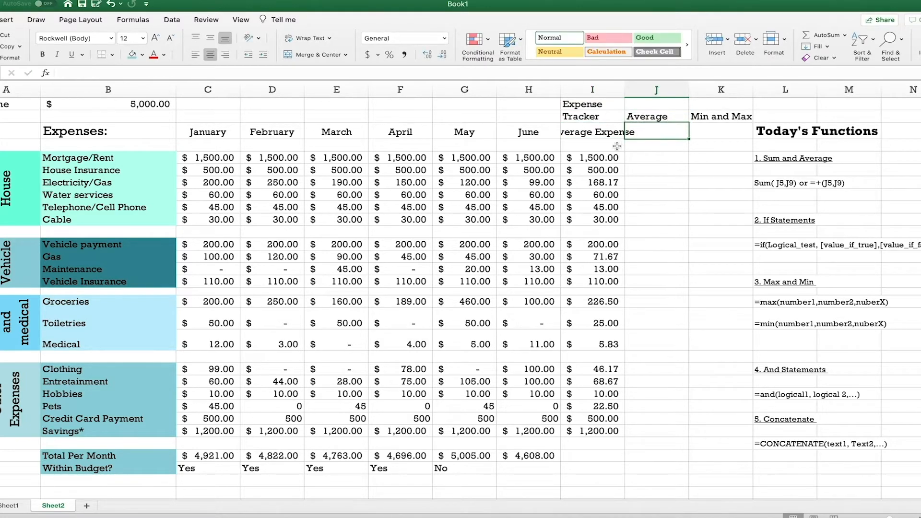
# Wrap the text of the concatenated header in I3.
pyautogui.click(609, 126)
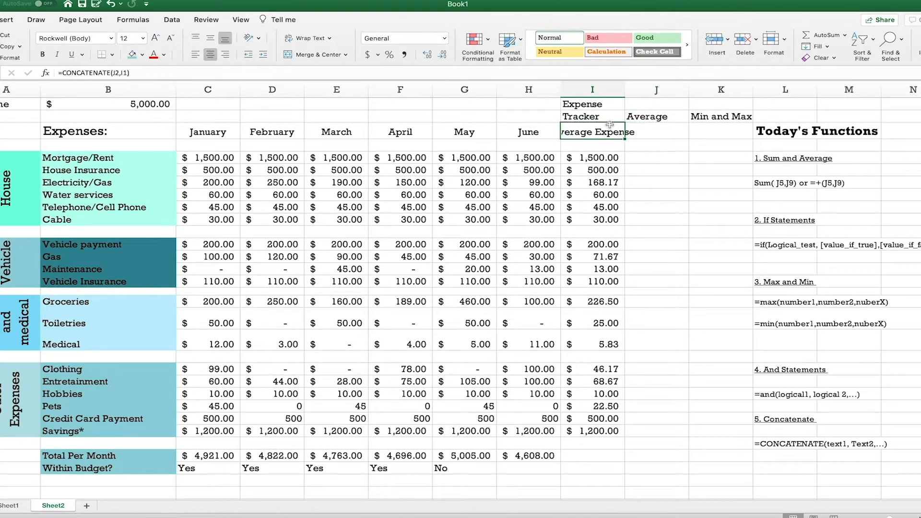
pyautogui.click(318, 38)
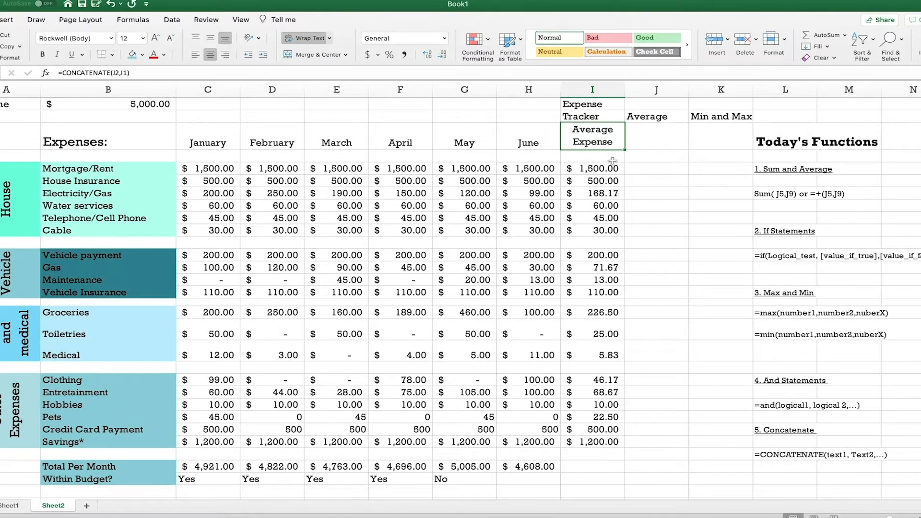
pyautogui.click(655, 167)
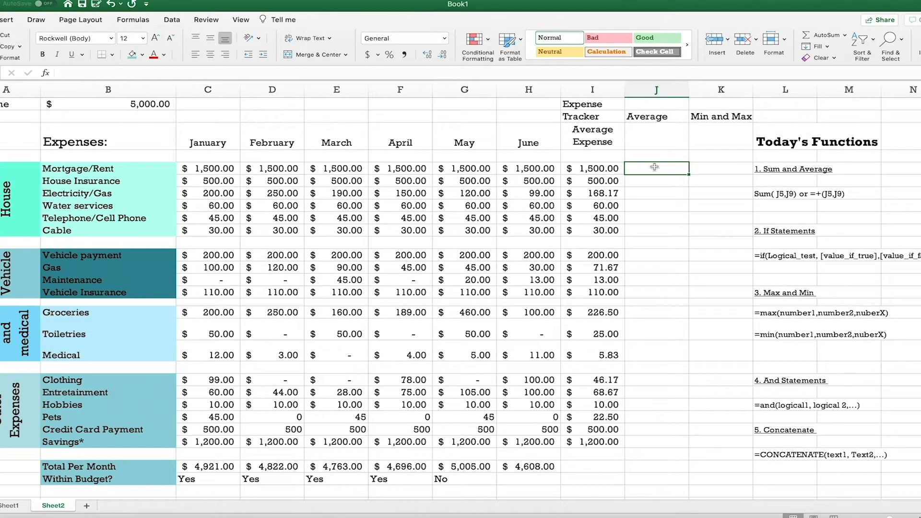
pyautogui.click(593, 135)
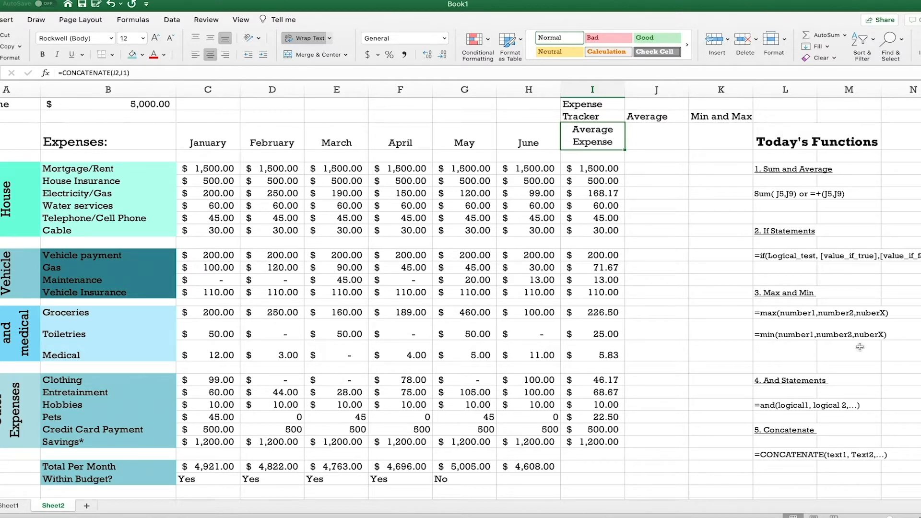
pyautogui.click(650, 441)
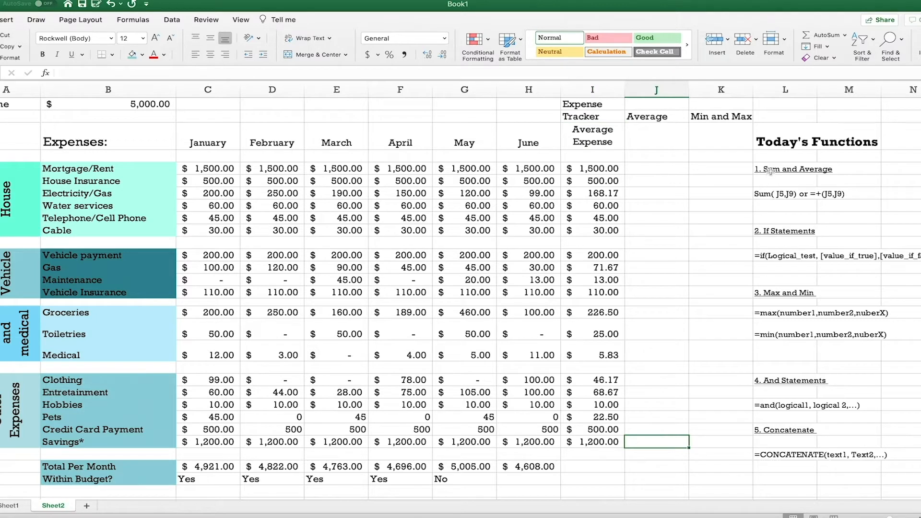
# Shade the Sum and Average and the Concatenate entries in the Today's Functions list with the teal-blue fill.
pyautogui.moveTo(770, 171); pyautogui.dragTo(849, 194)
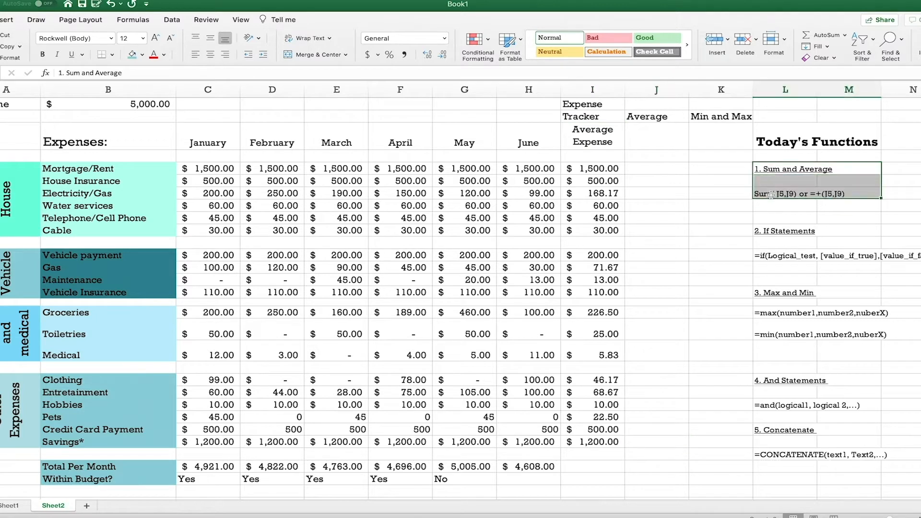
pyautogui.click(131, 54)
pyautogui.moveTo(770, 430); pyautogui.dragTo(849, 455)
pyautogui.click(683, 439)
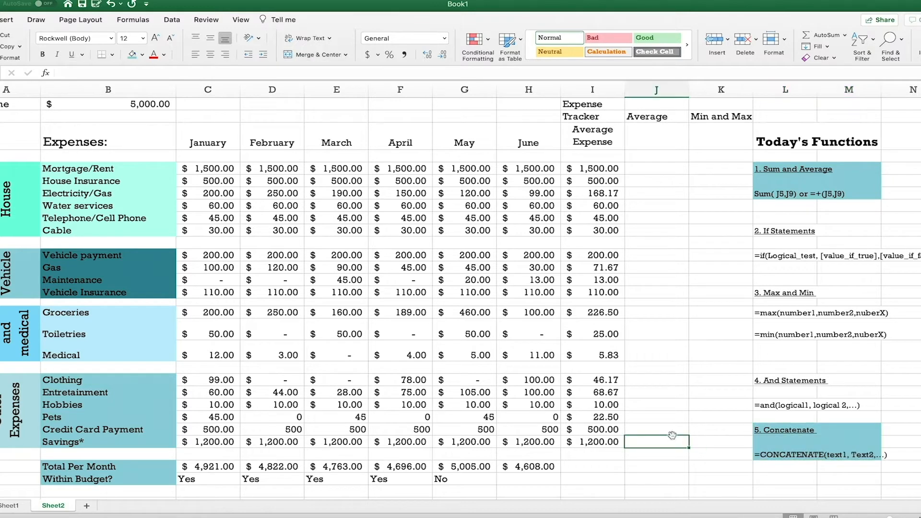
# Examine the If Statements entry in Today's Functions, the income amount in B1 and the Within Budget? row.
pyautogui.click(772, 232)
pyautogui.scroll(-1, 558, 396)
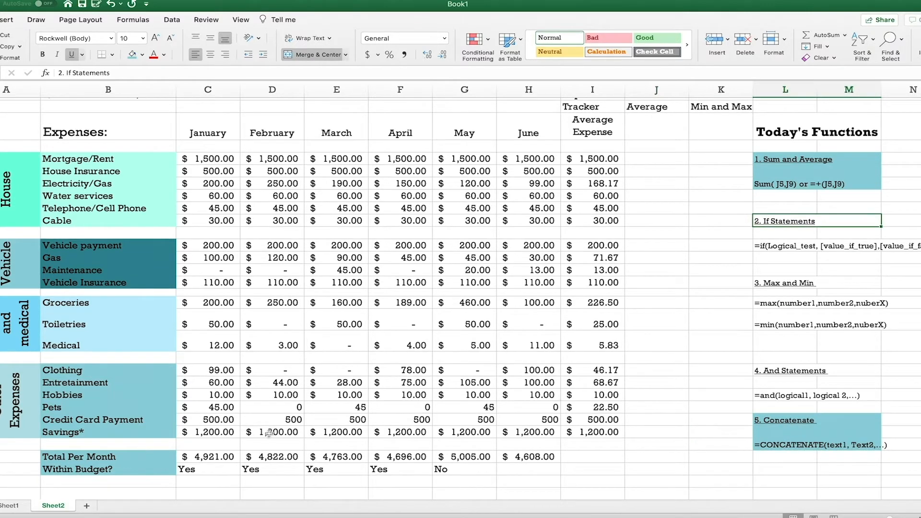
pyautogui.scroll(1, 278, 369)
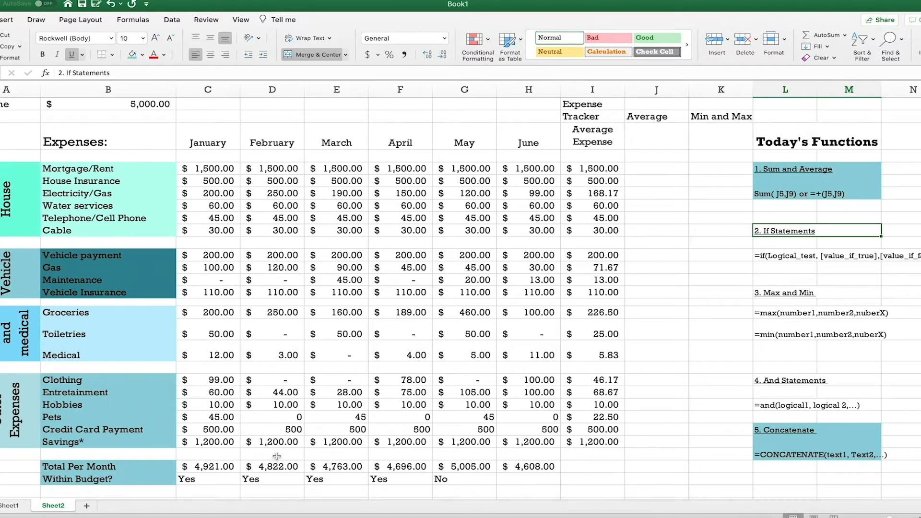
pyautogui.click(130, 105)
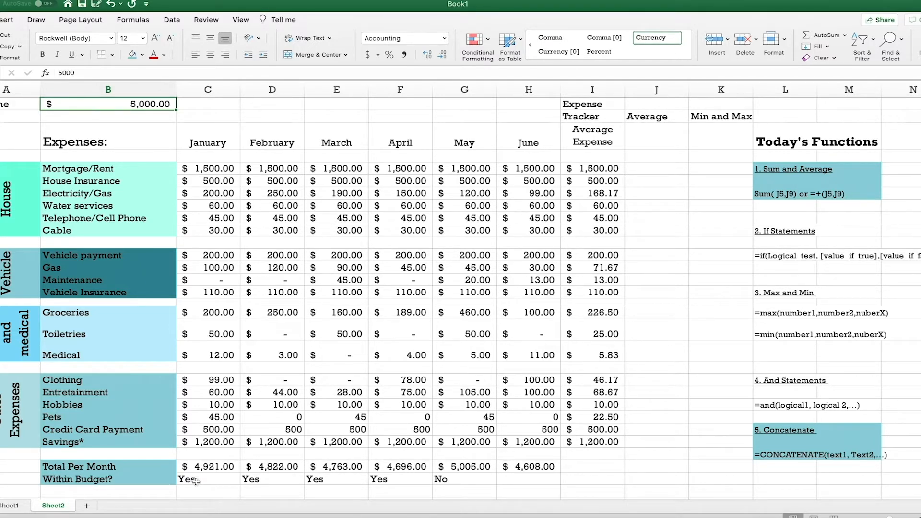
pyautogui.scroll(-4, 196, 480)
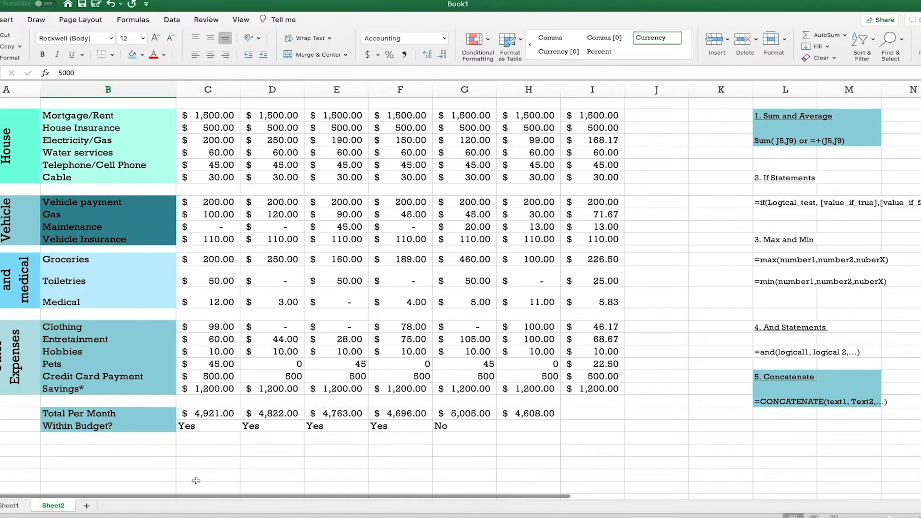
pyautogui.scroll(3, 195, 480)
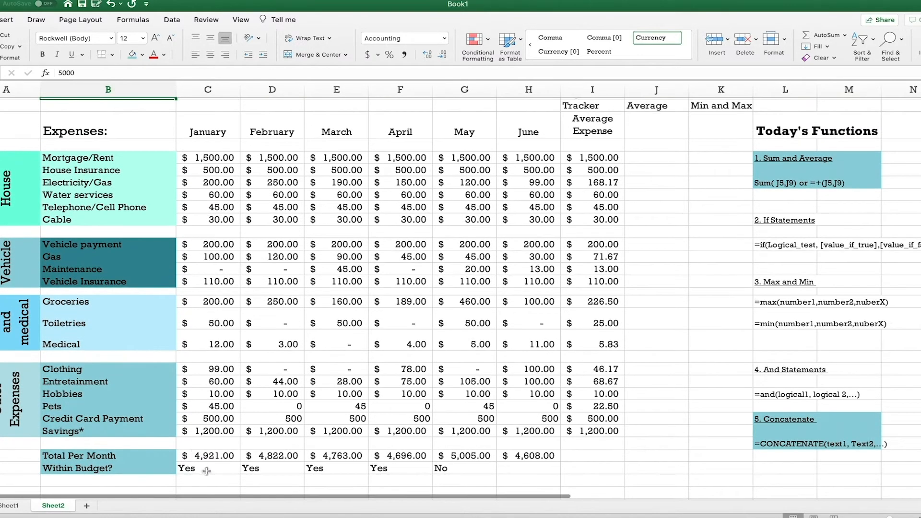
pyautogui.scroll(-4, 206, 470)
# Examine the written-out IF formula in C31 and the two cells it compares, January's total in C28 and the income in B1.
pyautogui.click(206, 411)
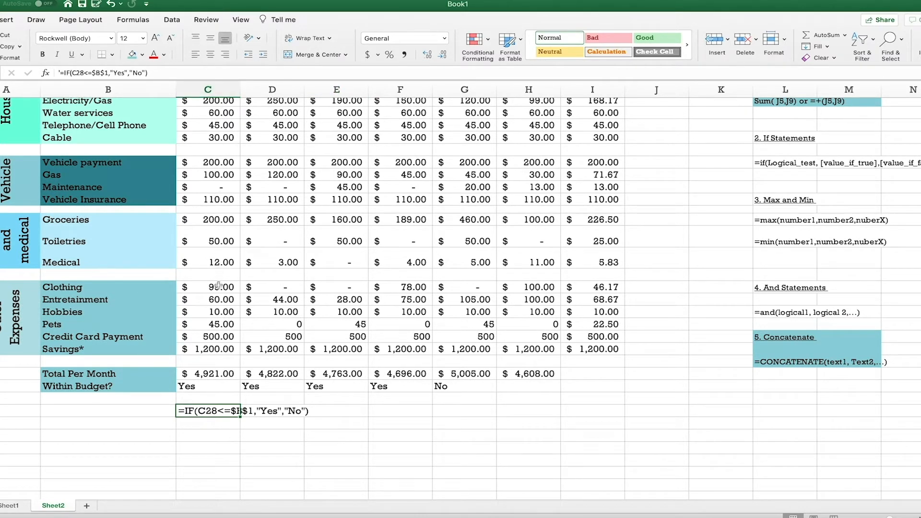
pyautogui.click(211, 374)
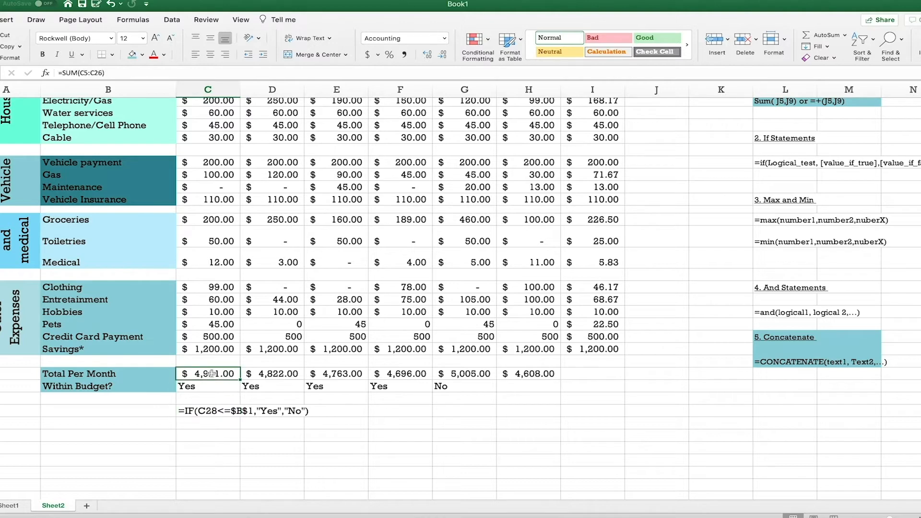
pyautogui.scroll(3, 186, 411)
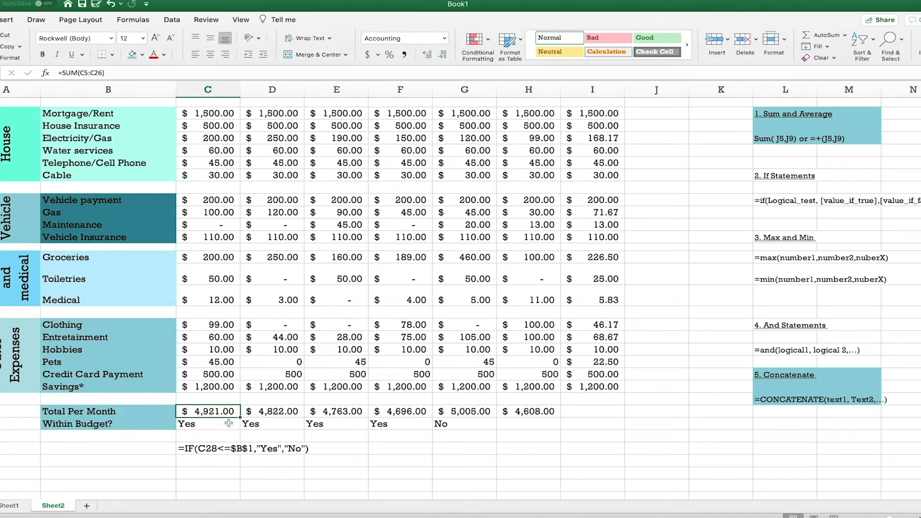
pyautogui.scroll(3, 239, 462)
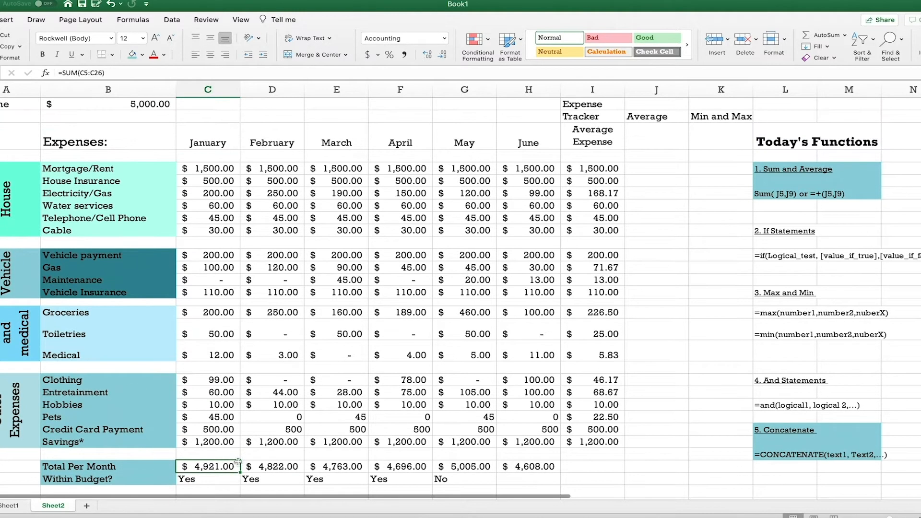
pyautogui.scroll(-4, 259, 455)
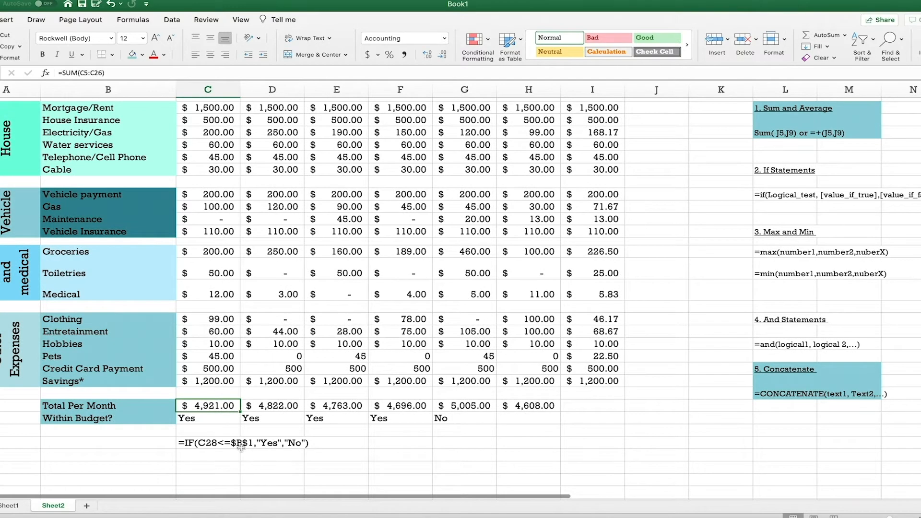
pyautogui.scroll(3, 253, 449)
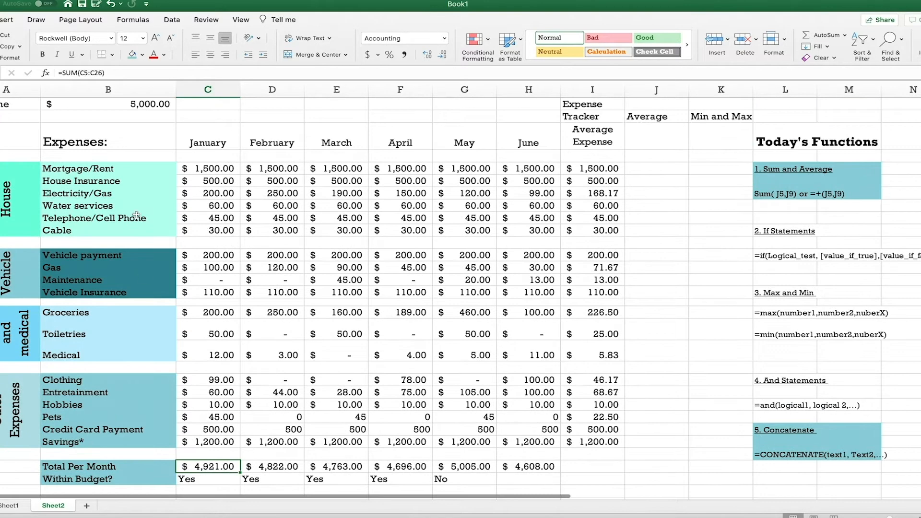
pyautogui.click(116, 106)
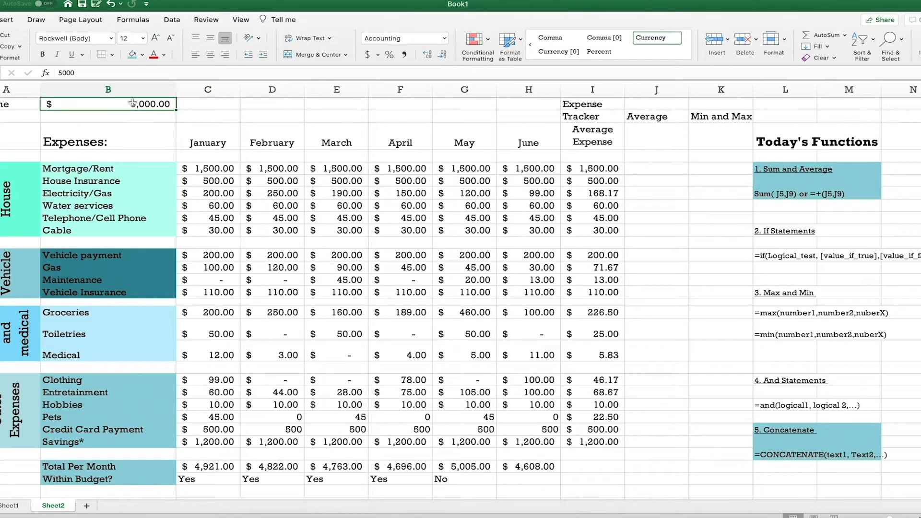
# Inspect January's Within Budget? formula in C29 alongside the written-out IF example in C31.
pyautogui.scroll(-5, 219, 223)
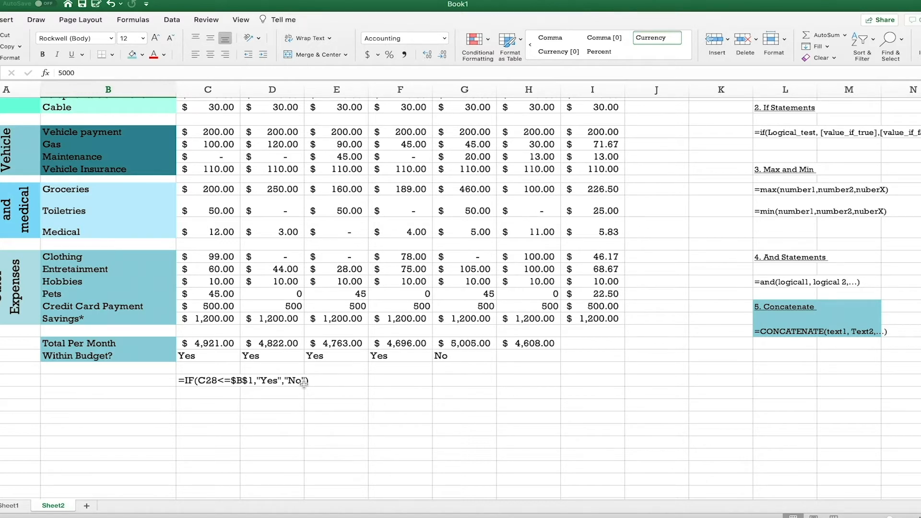
pyautogui.click(272, 413)
pyautogui.click(207, 355)
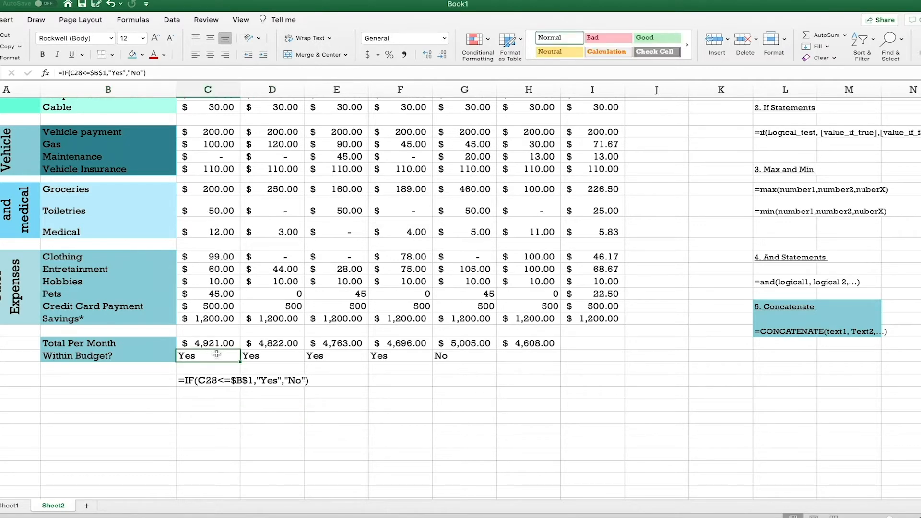
pyautogui.scroll(3, 211, 359)
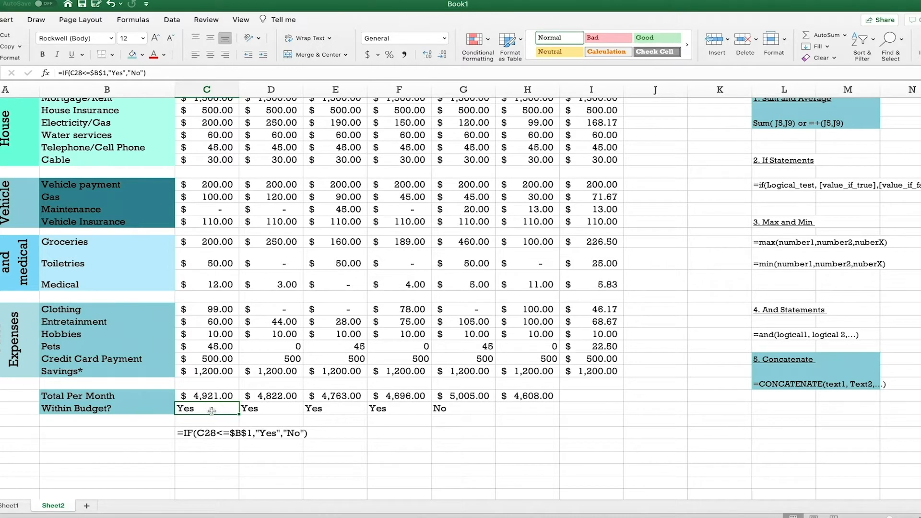
pyautogui.click(235, 433)
pyautogui.click(235, 447)
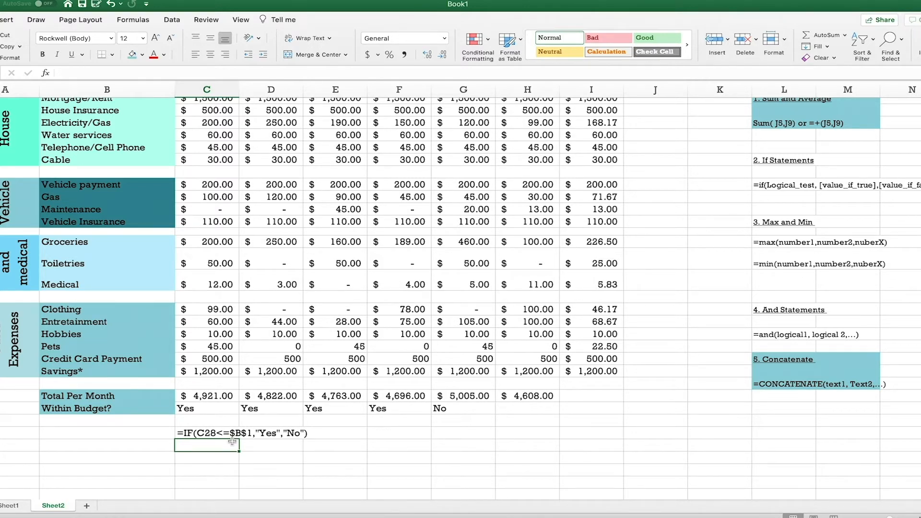
# Compare the income in B1, January's total in C28 and the written-out IF example in C31.
pyautogui.scroll(5, 232, 441)
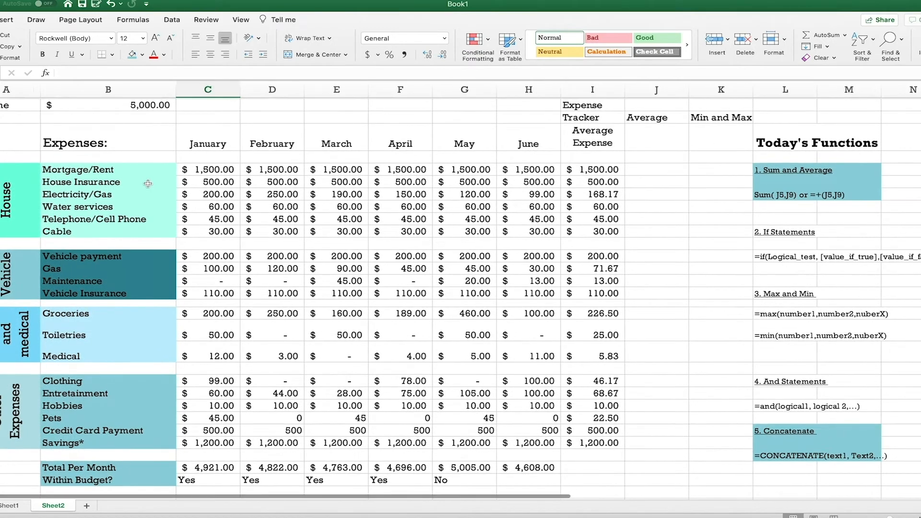
pyautogui.click(147, 108)
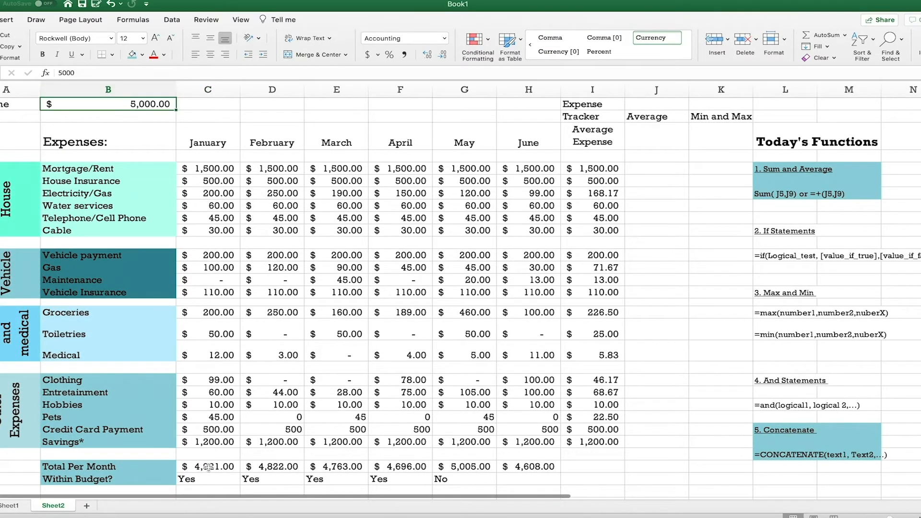
pyautogui.scroll(-3, 211, 474)
pyautogui.click(214, 410)
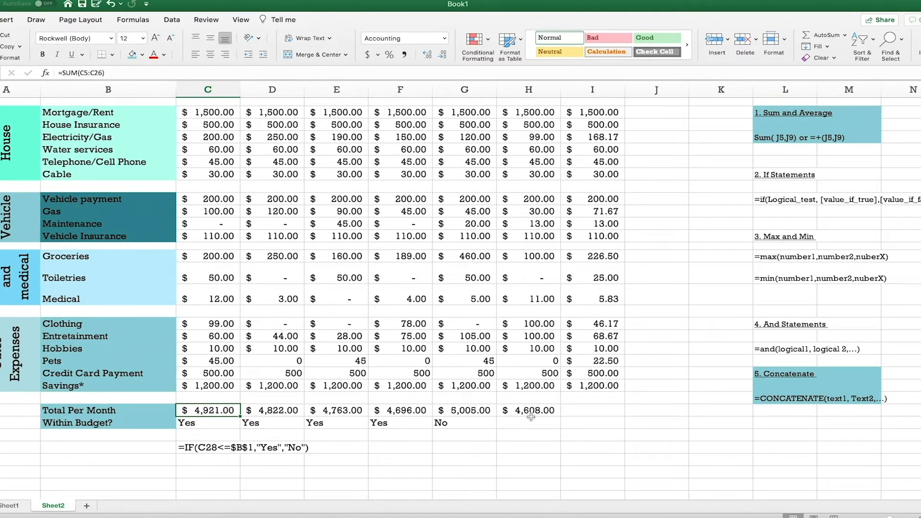
pyautogui.click(249, 458)
pyautogui.click(239, 446)
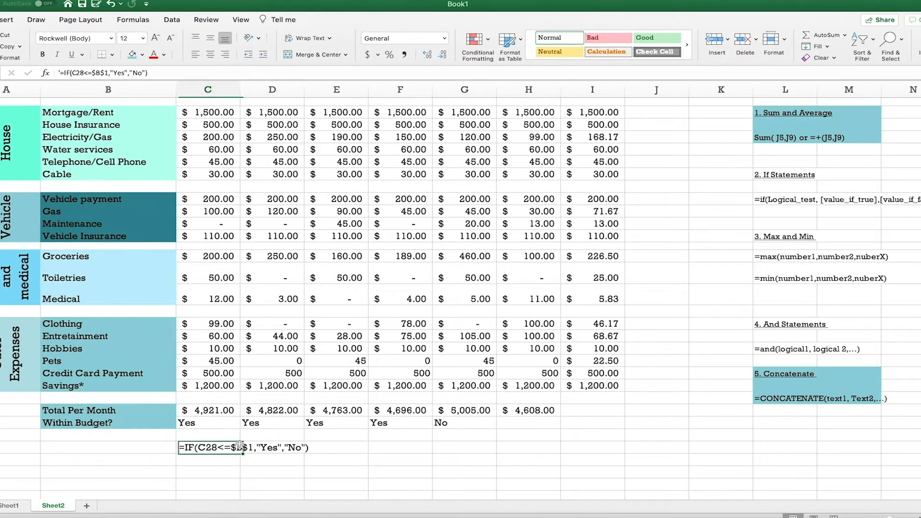
# Remove the dollar signs from $B$1 in January's Within Budget? formula in C29 and fill the formula across through June.
pyautogui.click(227, 422)
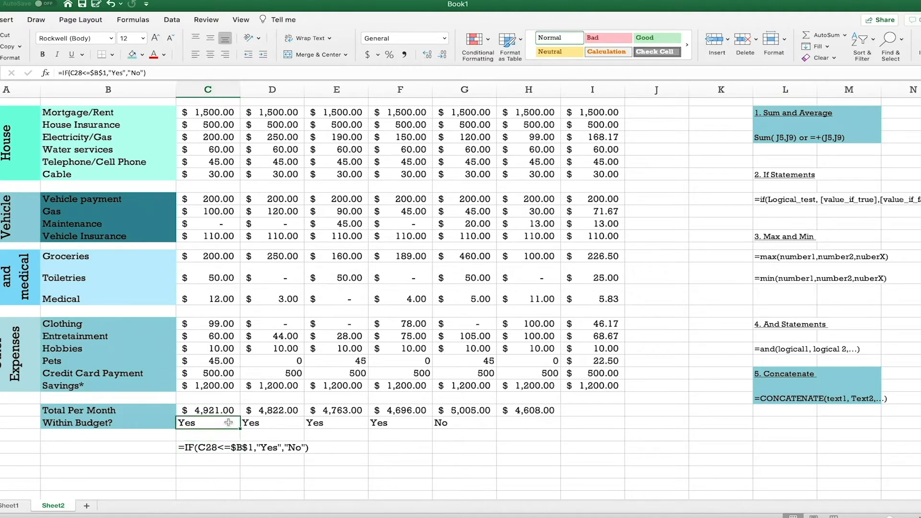
pyautogui.click(94, 72)
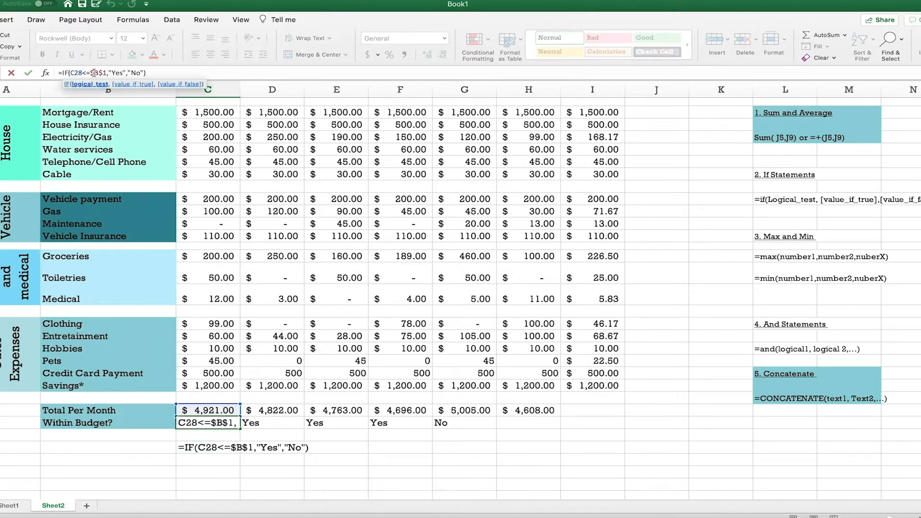
pyautogui.press('BackSpace')
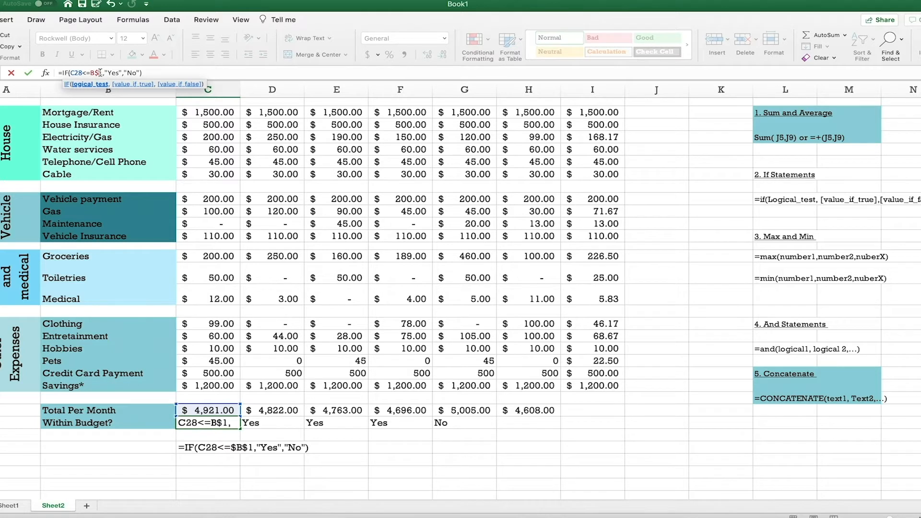
pyautogui.click(100, 72)
pyautogui.press('BackSpace')
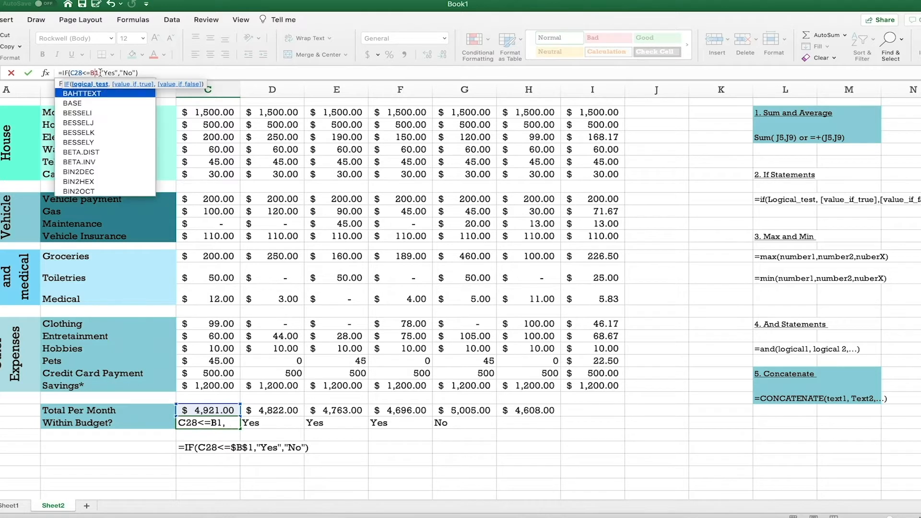
pyautogui.click(149, 72)
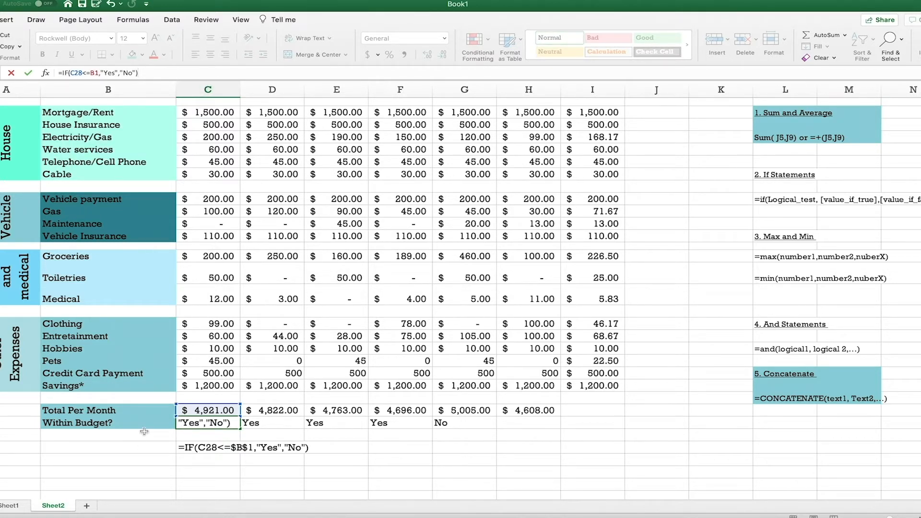
pyautogui.press('Return')
pyautogui.click(202, 421)
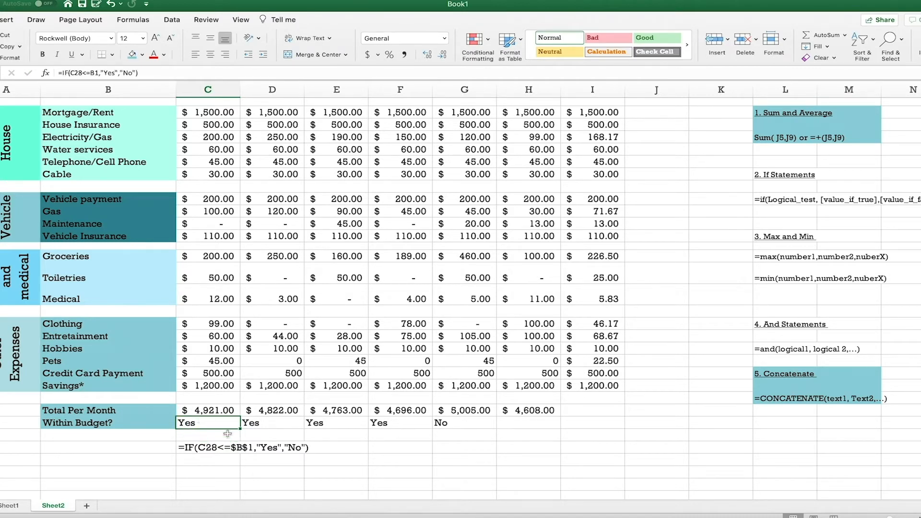
pyautogui.moveTo(239, 428); pyautogui.dragTo(535, 423)
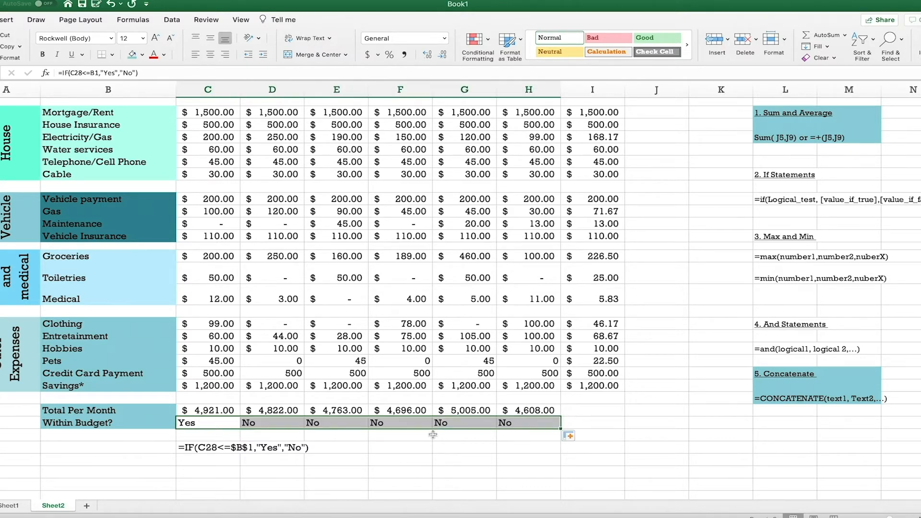
# Edit February's Within Budget? formula in D29 so it compares D28 with the absolute reference $B$1.
pyautogui.click(300, 430)
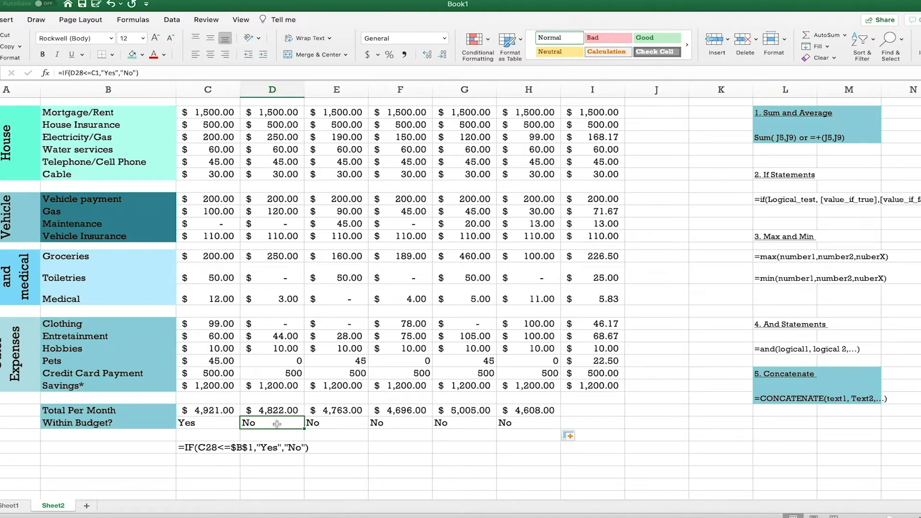
pyautogui.doubleClick(277, 424)
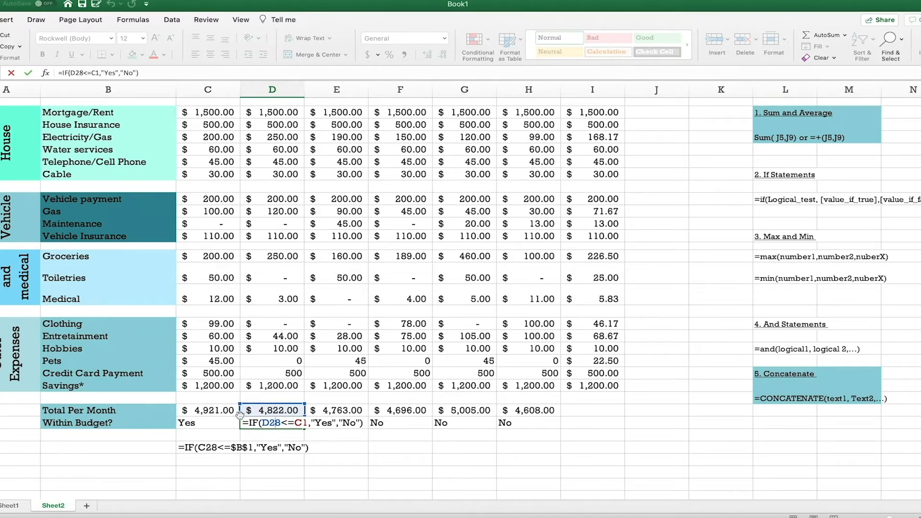
pyautogui.scroll(4, 313, 410)
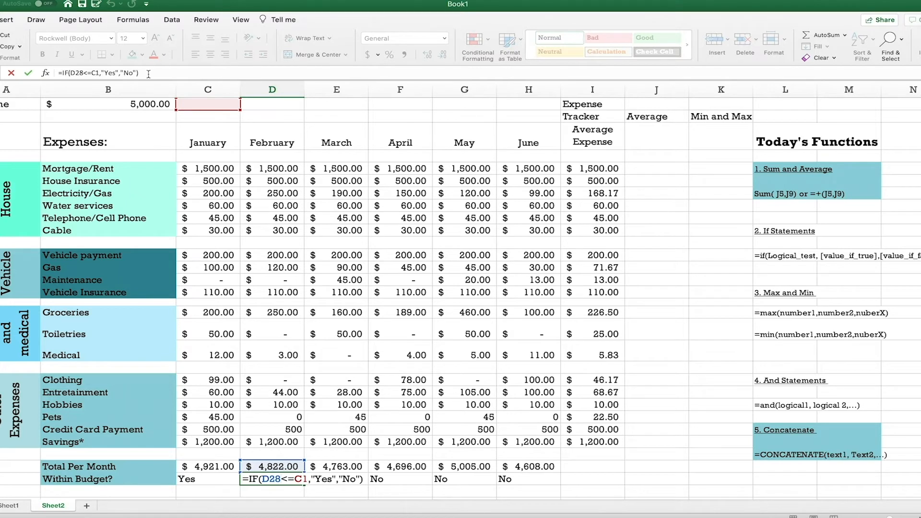
pyautogui.click(301, 479)
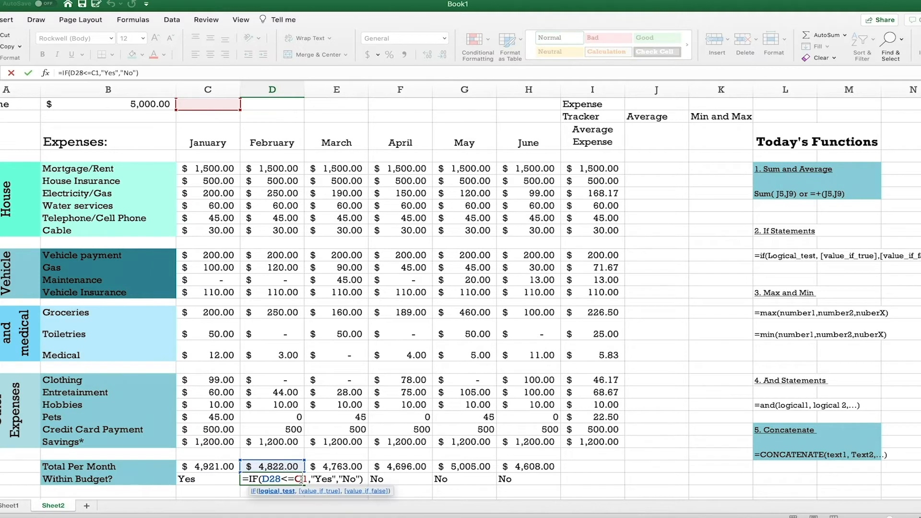
pyautogui.press('BackSpace')
pyautogui.write('B')
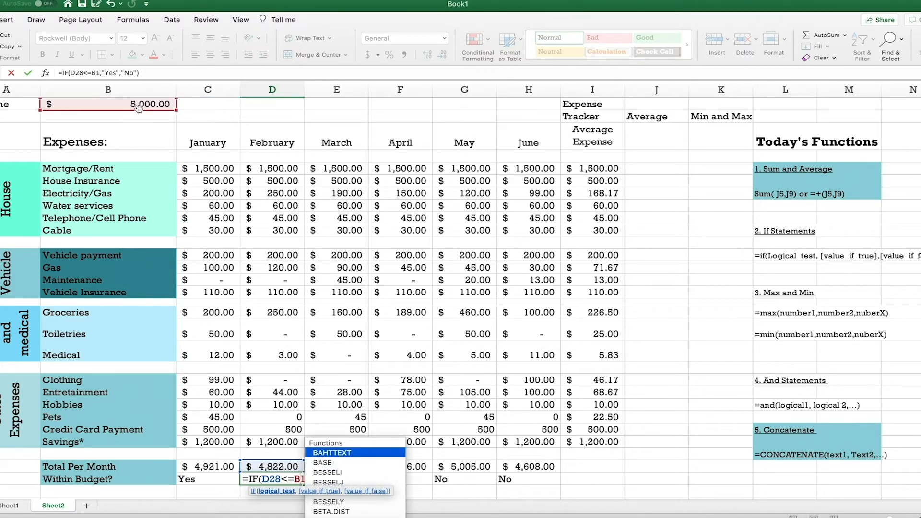
pyautogui.press('Down')
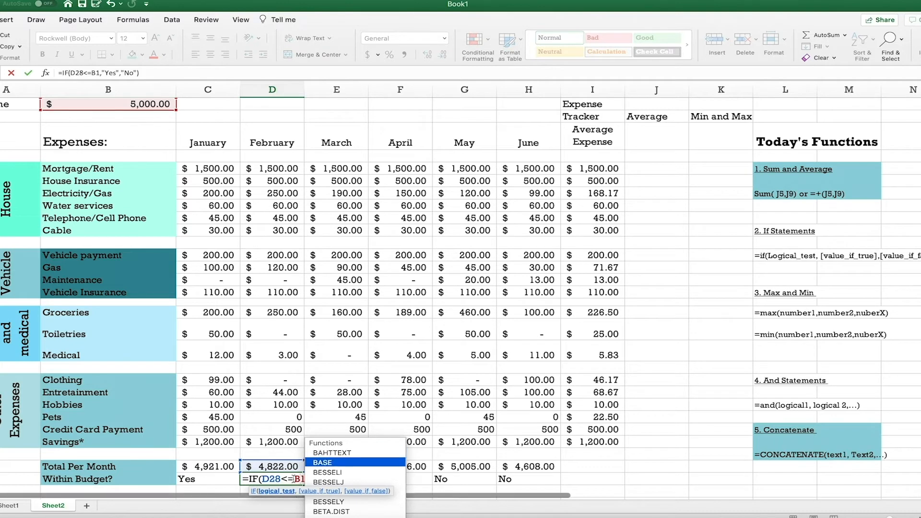
pyautogui.click(295, 478)
pyautogui.write('$')
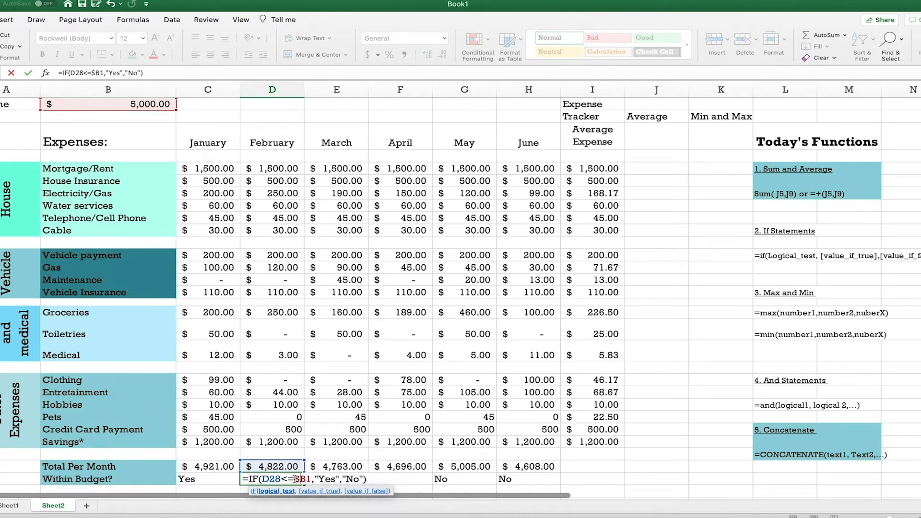
pyautogui.press('Right')
pyautogui.write('$')
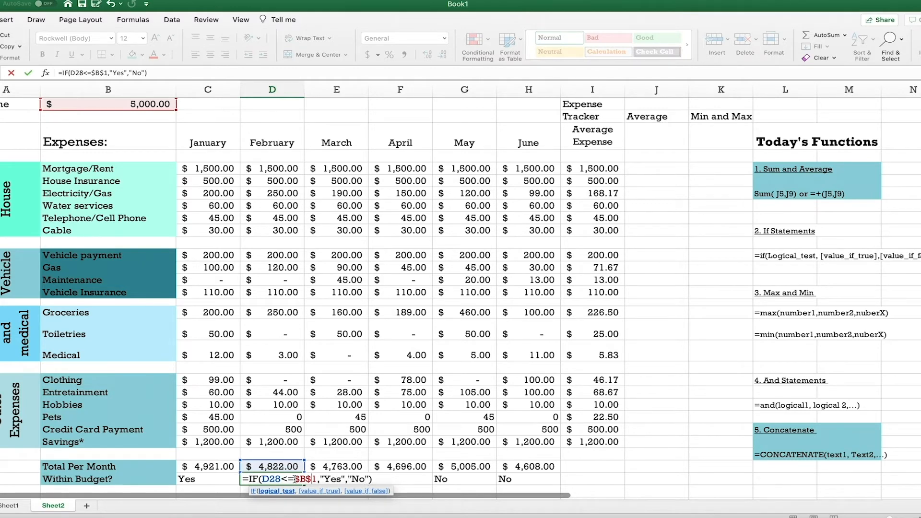
pyautogui.press('Return')
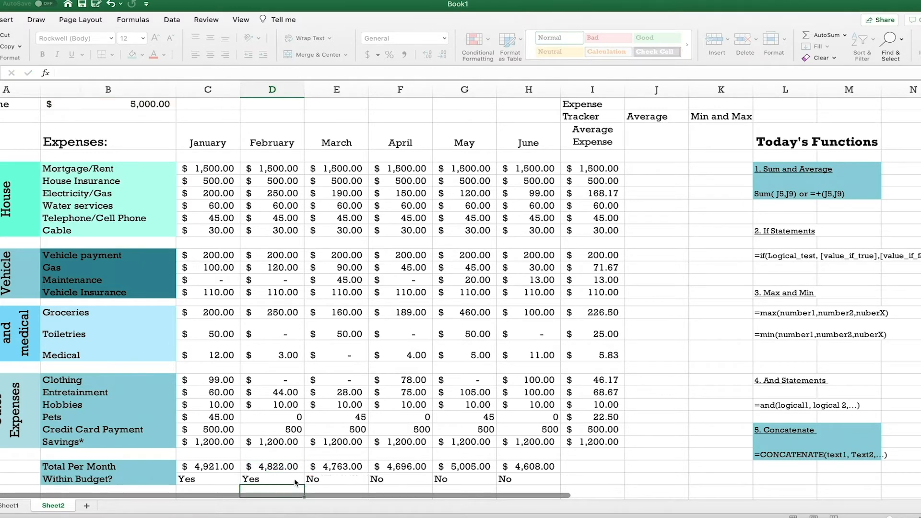
# Fill February's Within Budget? formula from D29 across through June in H29.
pyautogui.click(286, 474)
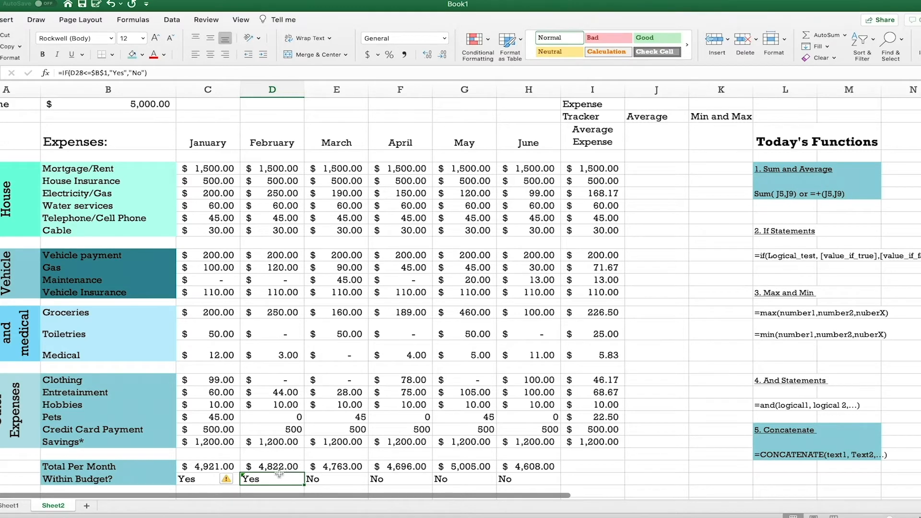
pyautogui.scroll(-3, 286, 474)
pyautogui.moveTo(307, 446); pyautogui.dragTo(527, 442)
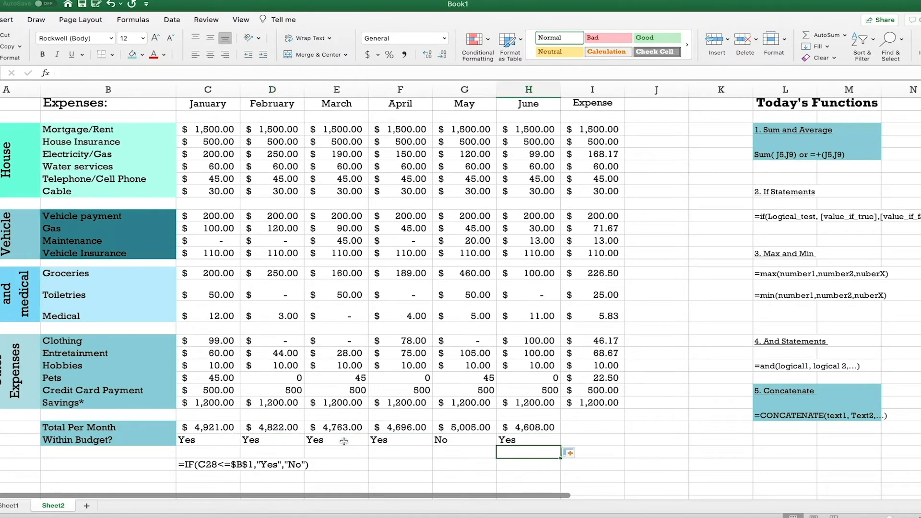
# Inspect May's Within Budget? formula in G29 against the income in B1, and review the Within Budget? results from January to June.
pyautogui.doubleClick(458, 440)
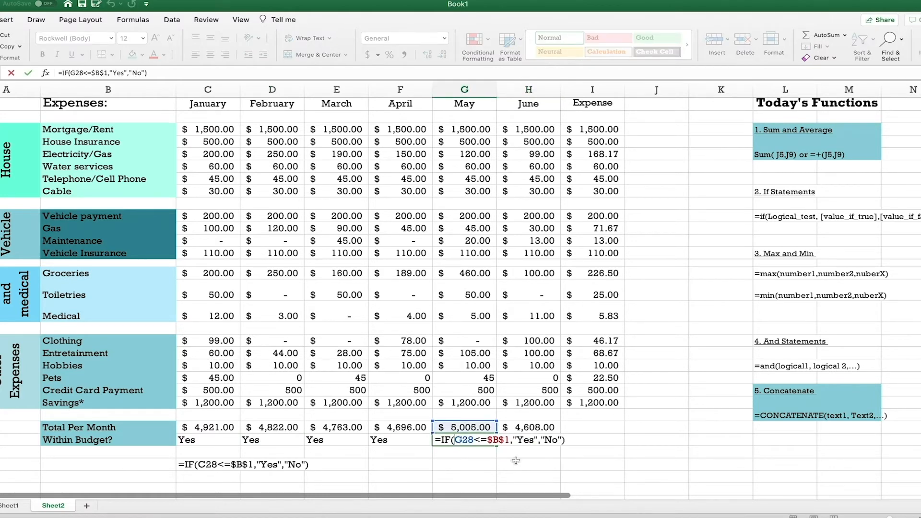
pyautogui.scroll(3, 516, 461)
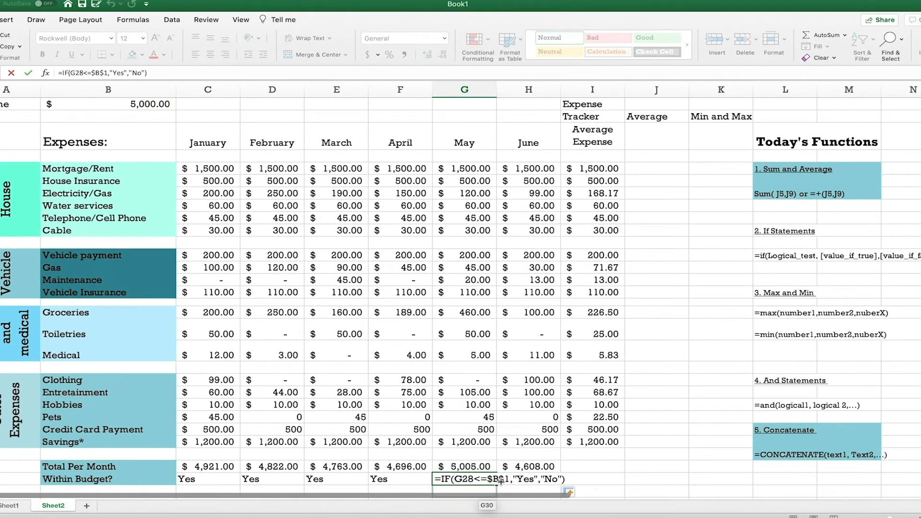
pyautogui.press('Escape')
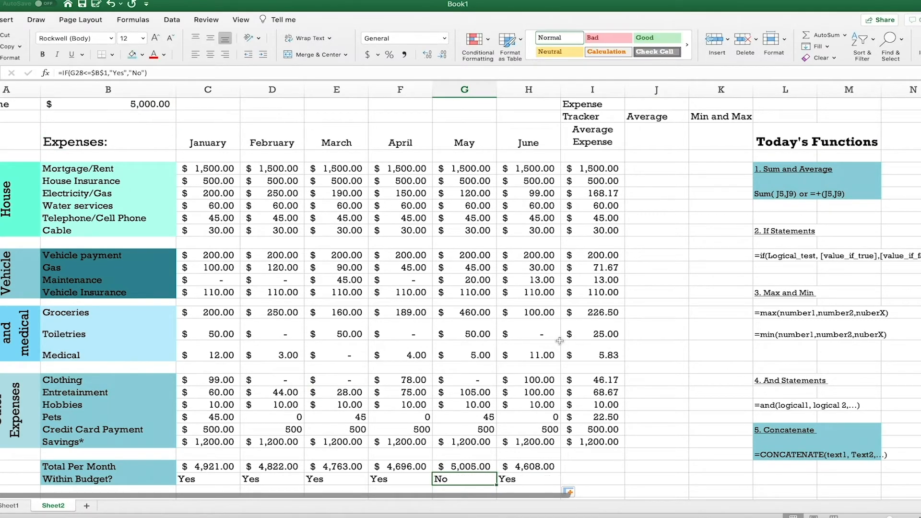
pyautogui.scroll(-4, 560, 340)
pyautogui.moveTo(509, 424); pyautogui.dragTo(215, 430)
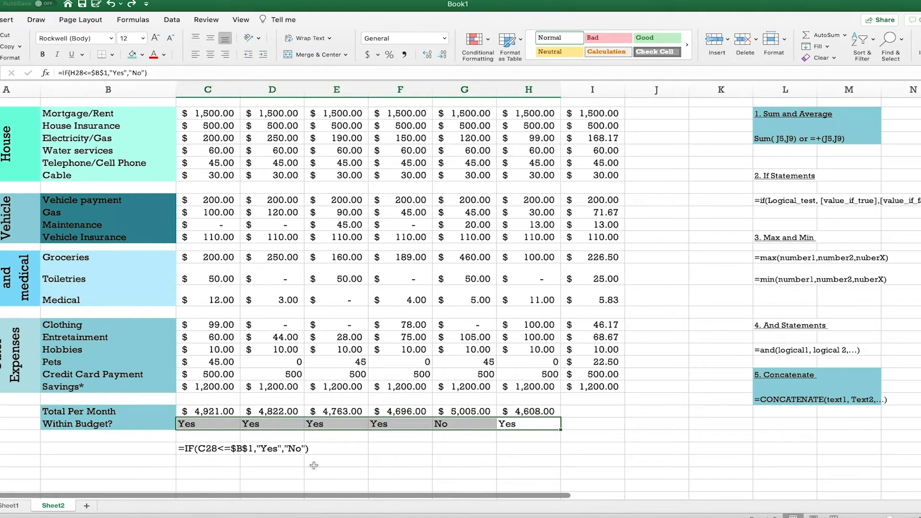
pyautogui.scroll(4, 600, 432)
pyautogui.click(638, 453)
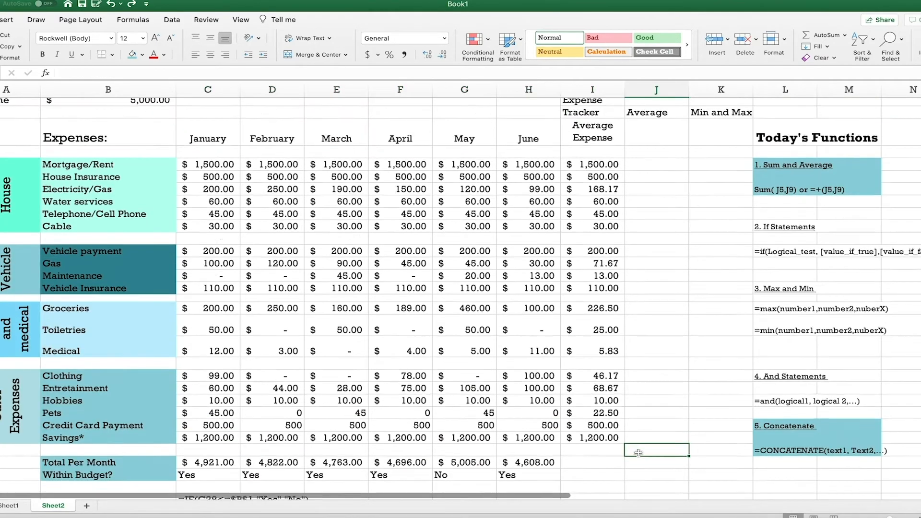
# Shade the If Statements entry in the Today's Functions list with the teal-blue fill.
pyautogui.scroll(-1, 638, 452)
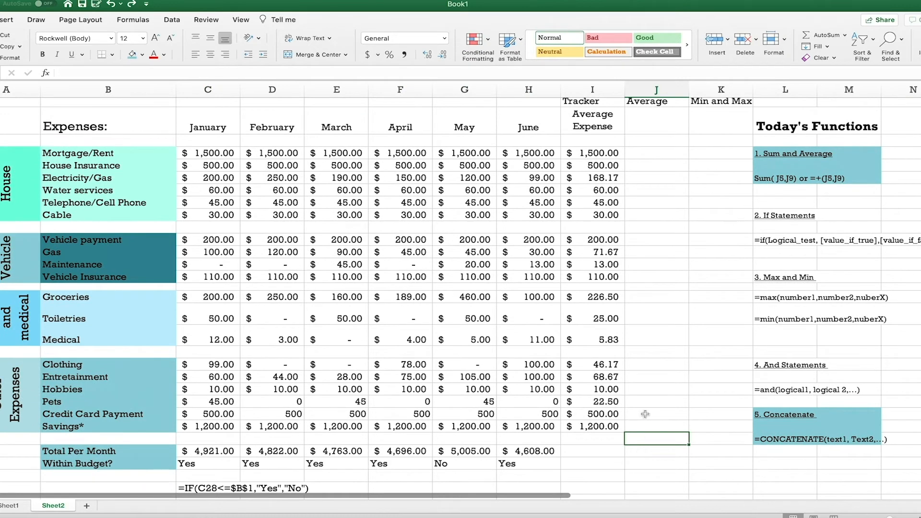
pyautogui.moveTo(764, 217); pyautogui.dragTo(822, 243)
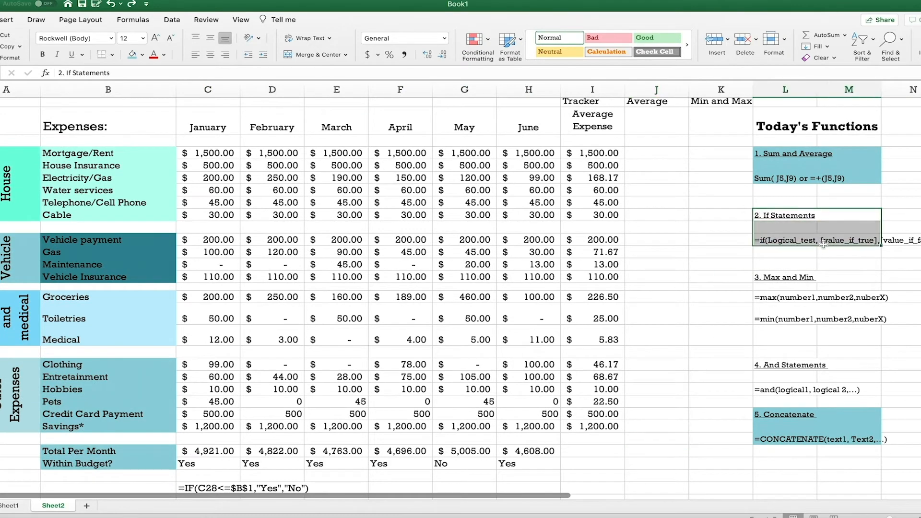
pyautogui.click(131, 54)
pyautogui.click(689, 263)
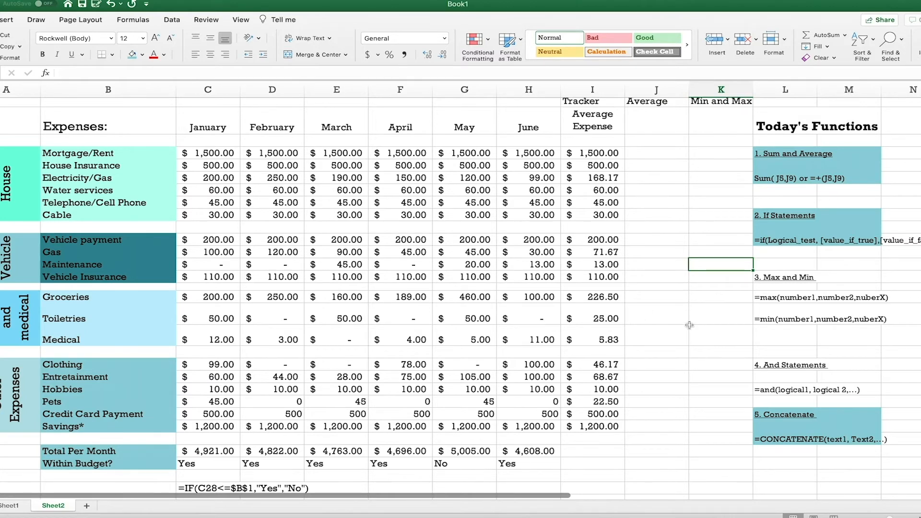
# Find June's highest expense in H32 with =MAX(H5:H26), and check it against the Mortgage/Rent amount in H5.
pyautogui.scroll(-3, 617, 437)
pyautogui.click(543, 449)
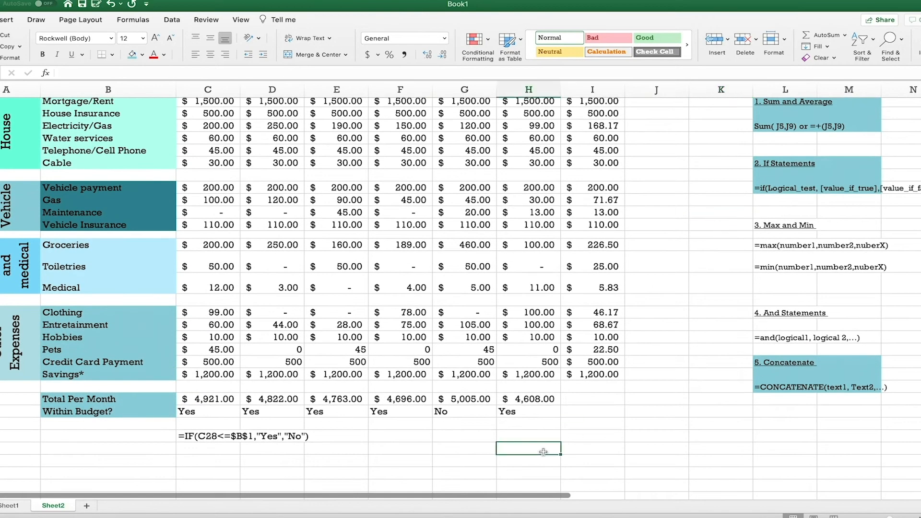
pyautogui.write('=max')
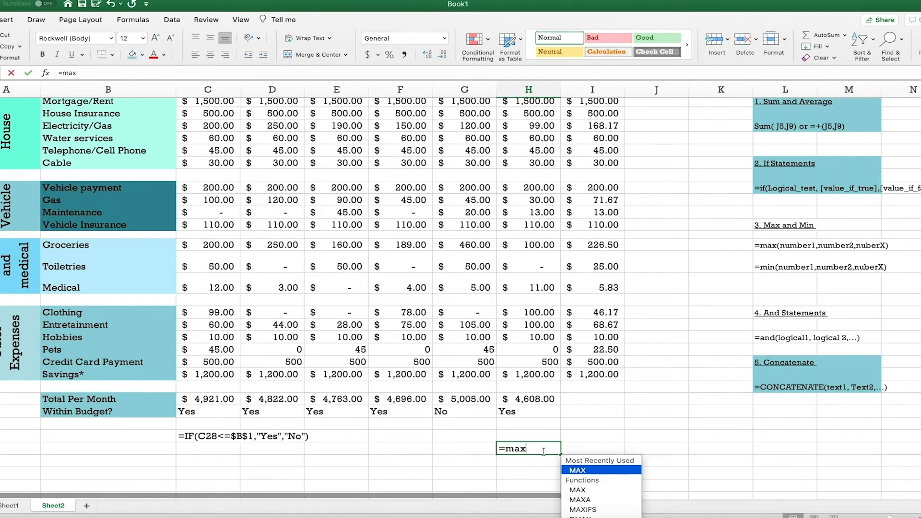
pyautogui.write('(')
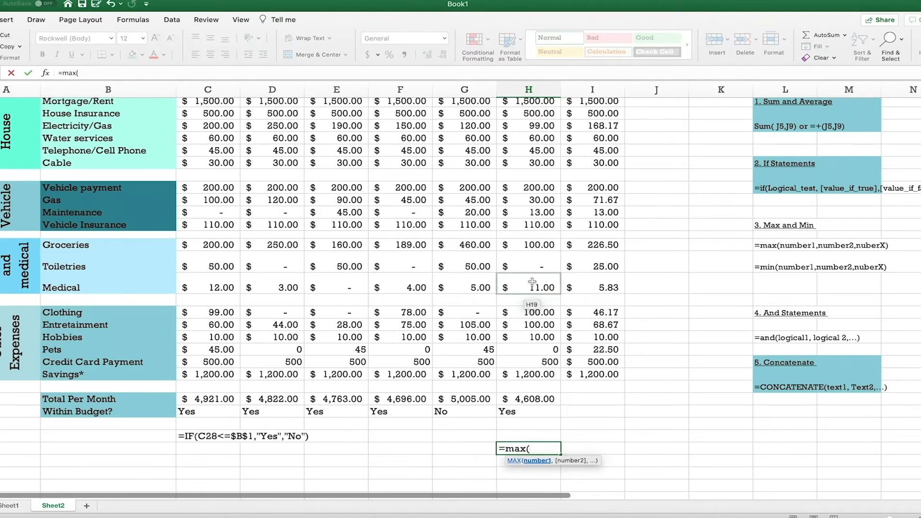
pyautogui.scroll(3, 531, 282)
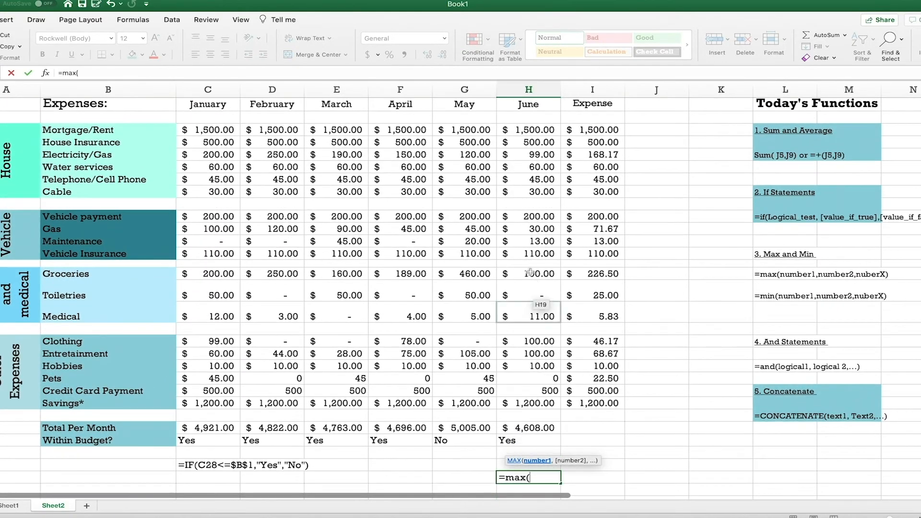
pyautogui.moveTo(535, 131); pyautogui.dragTo(536, 405)
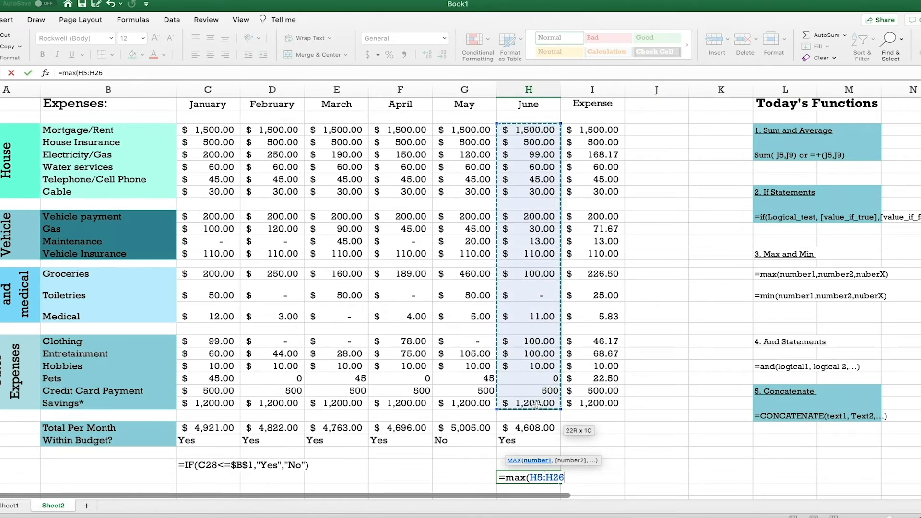
pyautogui.press('Return')
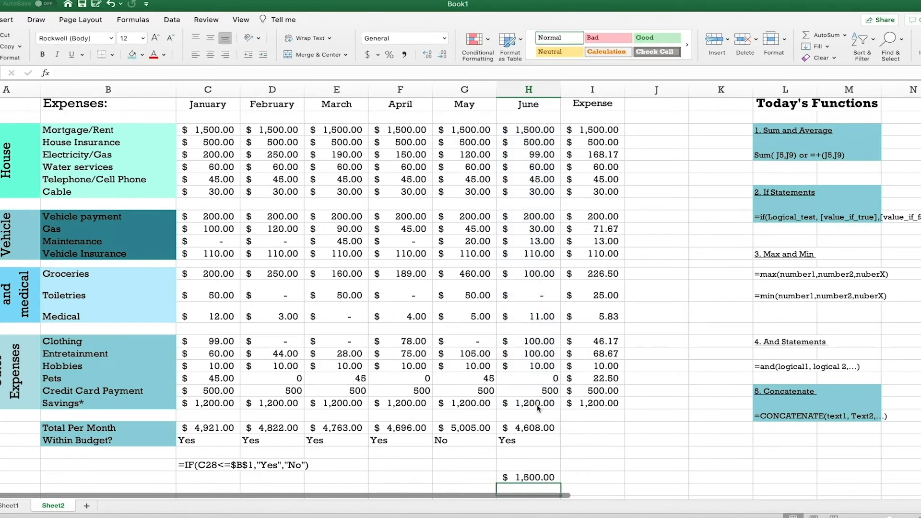
pyautogui.click(526, 477)
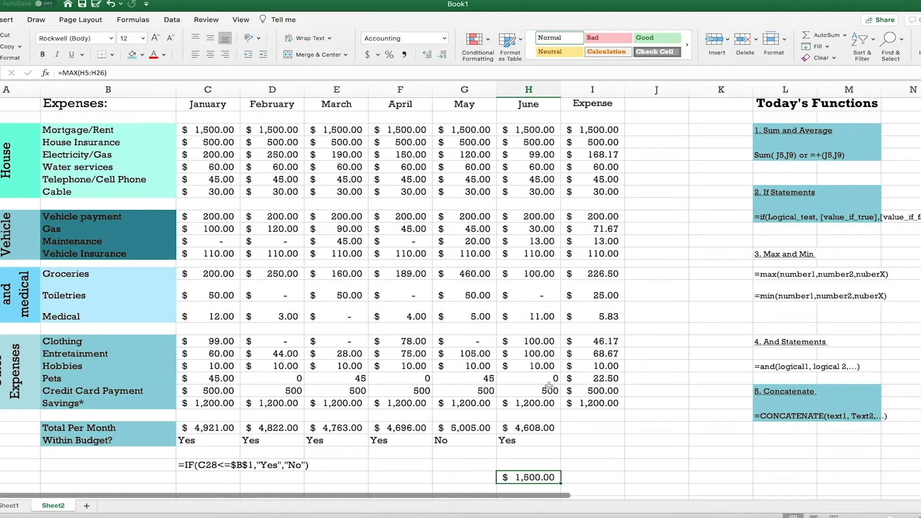
pyautogui.click(540, 130)
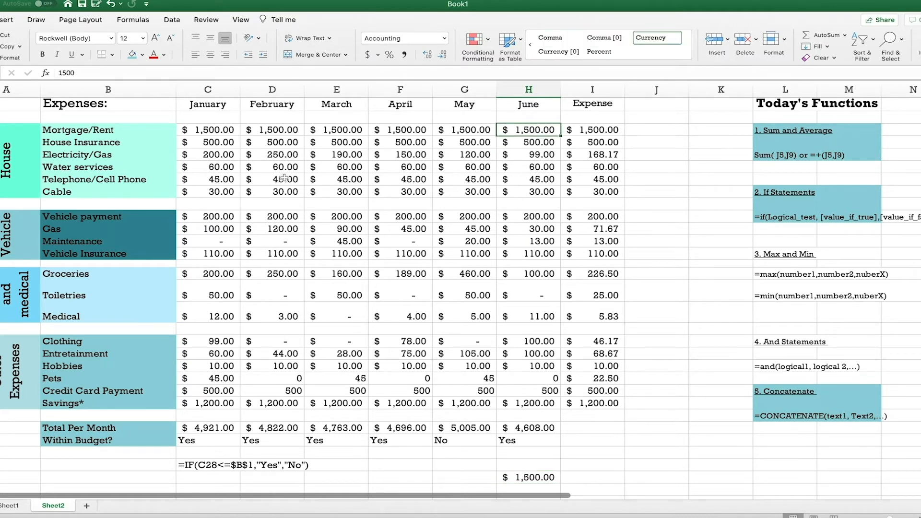
# Label the June maximum in G32 as Max and enter Min in G33 beneath it.
pyautogui.scroll(-2, 377, 370)
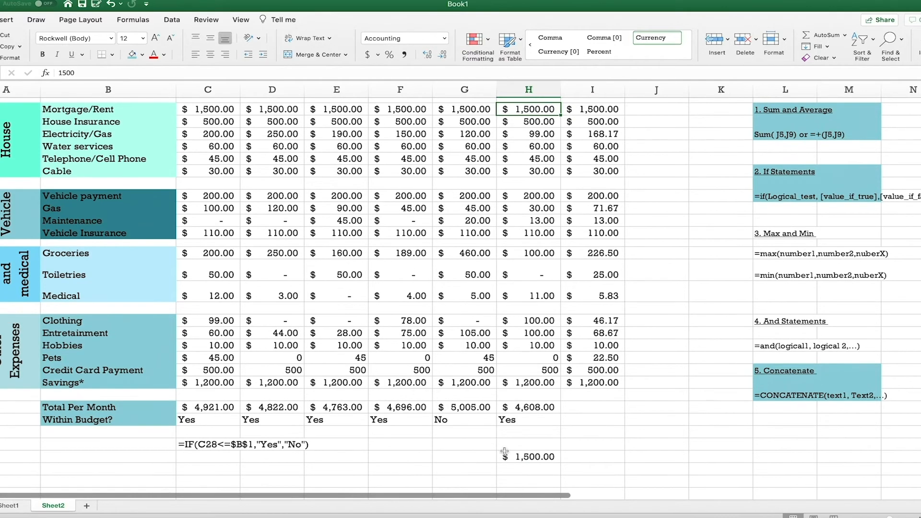
pyautogui.click(509, 464)
pyautogui.click(488, 458)
pyautogui.write('Max')
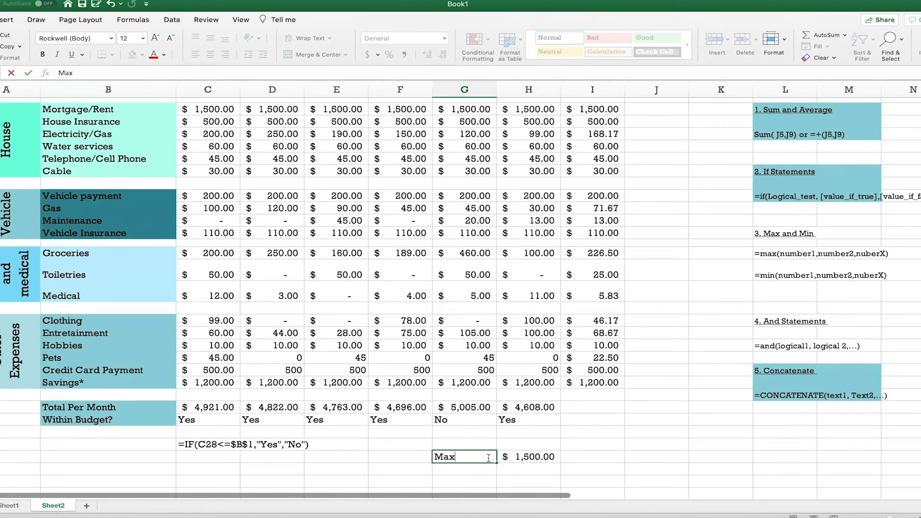
pyautogui.press('Return')
pyautogui.write('Min')
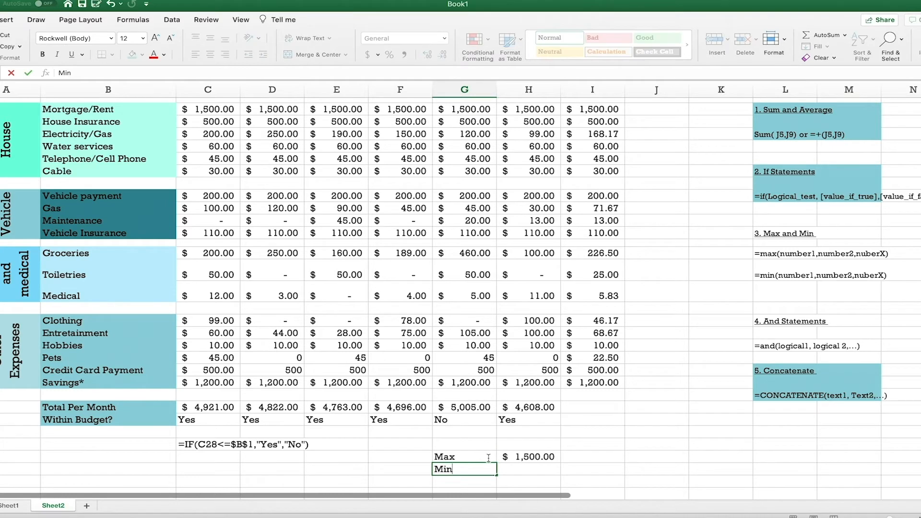
pyautogui.press('Return')
pyautogui.click(481, 470)
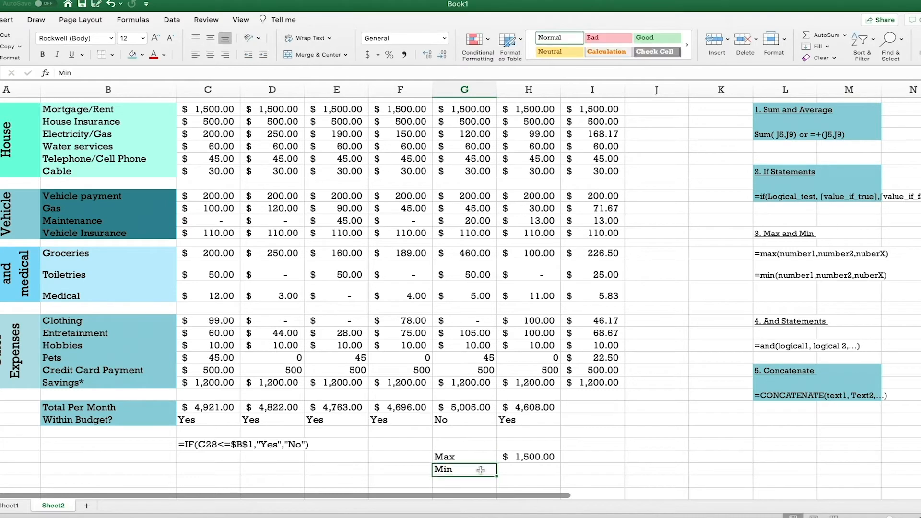
# Find June's lowest expense in H33 with =MIN(H5:H26).
pyautogui.click(529, 471)
pyautogui.write('=min')
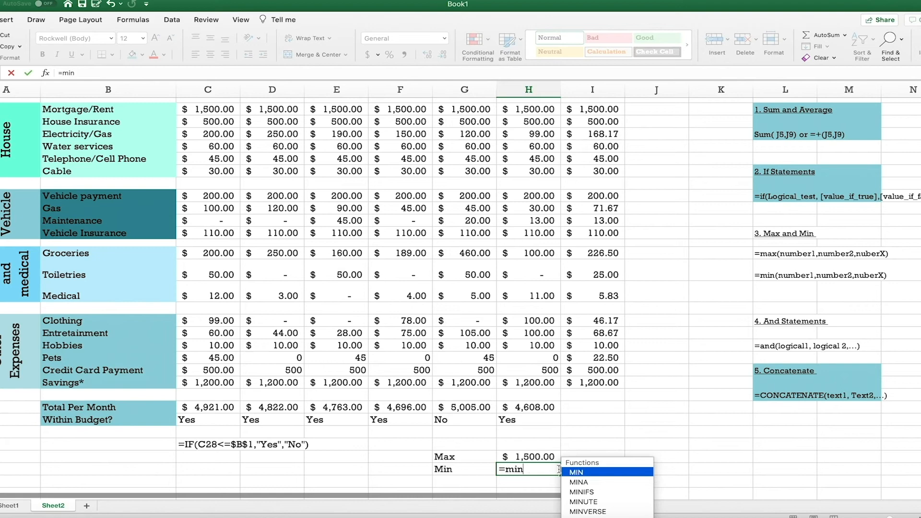
pyautogui.doubleClick(575, 472)
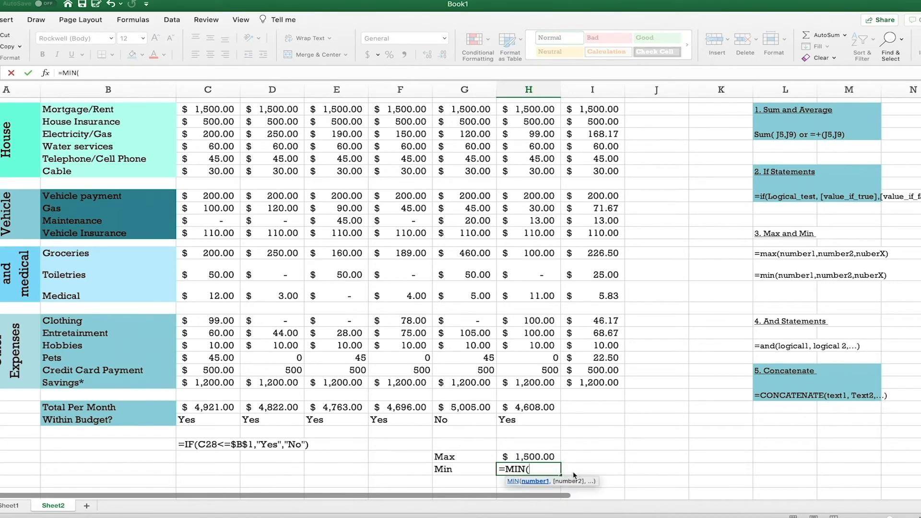
pyautogui.scroll(3, 527, 220)
pyautogui.moveTo(527, 150); pyautogui.dragTo(542, 422)
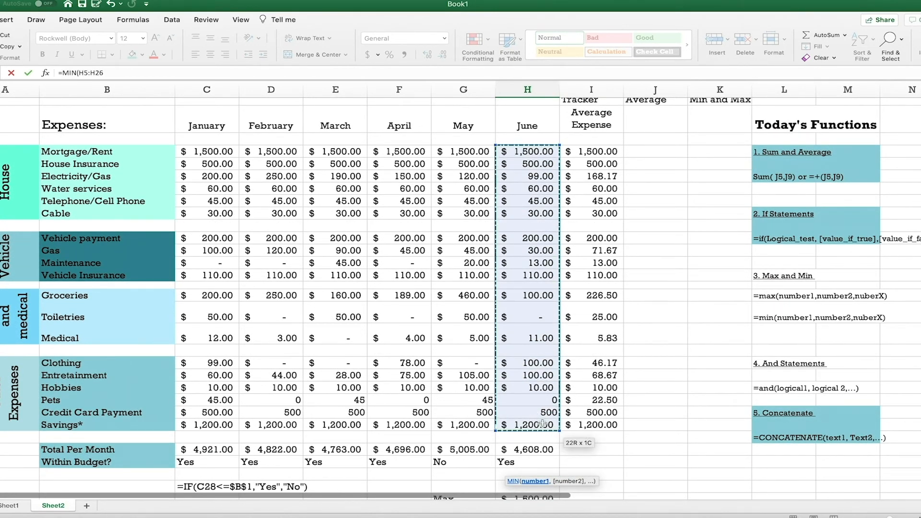
pyautogui.press('Return')
pyautogui.click(524, 477)
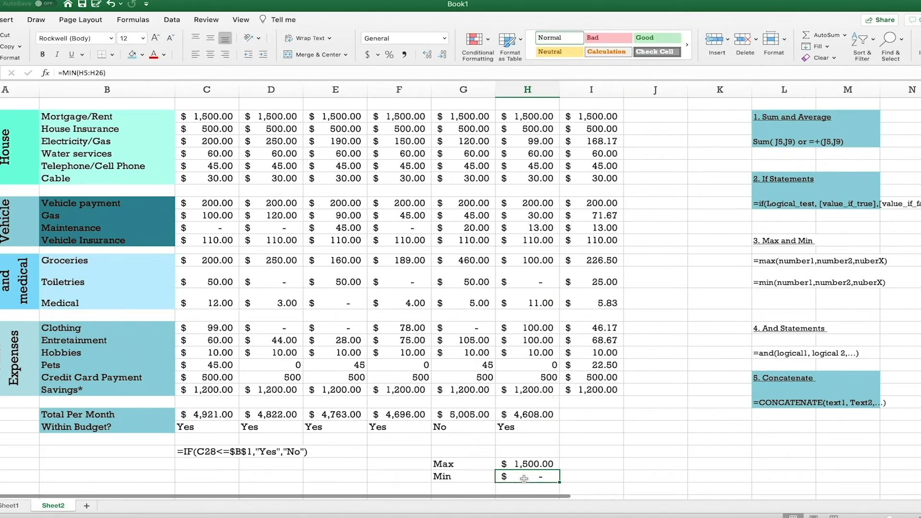
# Set June's Toiletries expense to 90.
pyautogui.scroll(1, 553, 361)
pyautogui.scroll(2, 553, 360)
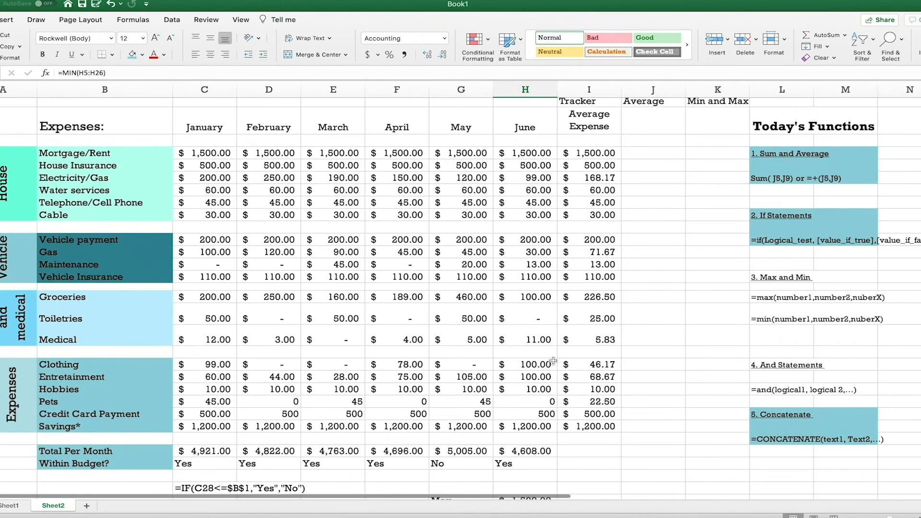
pyautogui.click(533, 318)
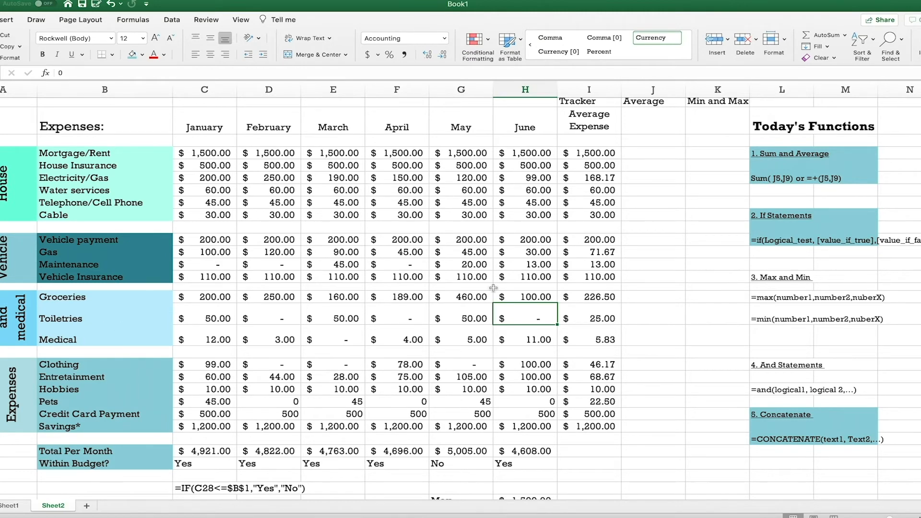
pyautogui.write('90')
pyautogui.press('Return')
# Set June's Pets expense to 90.
pyautogui.scroll(-3, 493, 287)
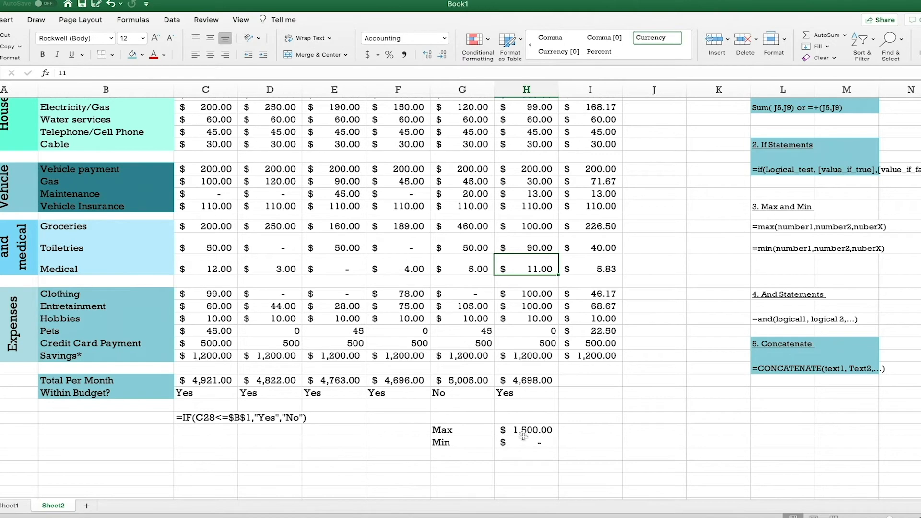
pyautogui.click(540, 328)
pyautogui.write('90')
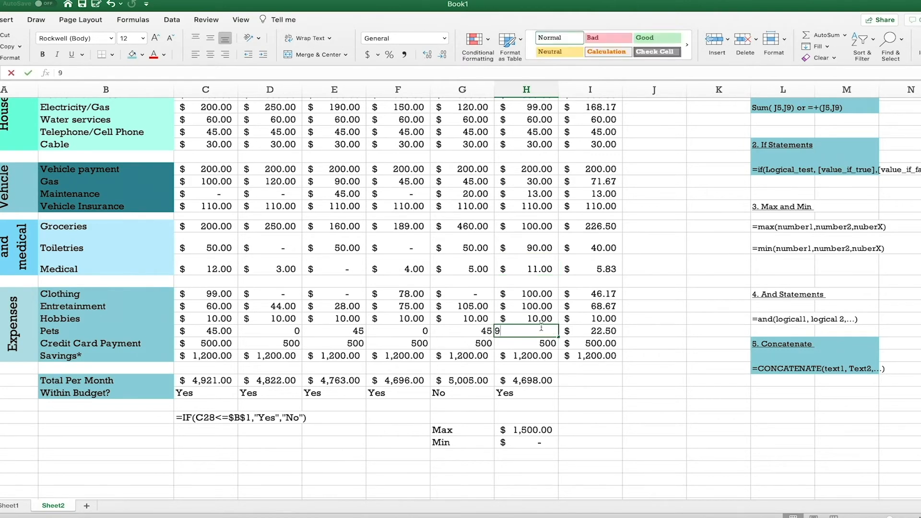
pyautogui.press('Return')
# Review June's Min result in H33 against the Hobbies amount, and the Max result in H32.
pyautogui.scroll(5, 542, 330)
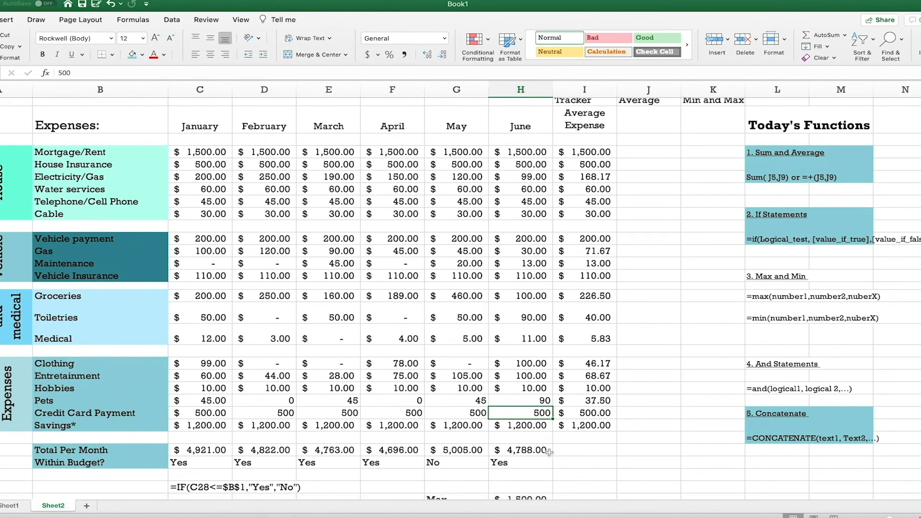
pyautogui.scroll(-3, 553, 432)
pyautogui.scroll(-1, 549, 451)
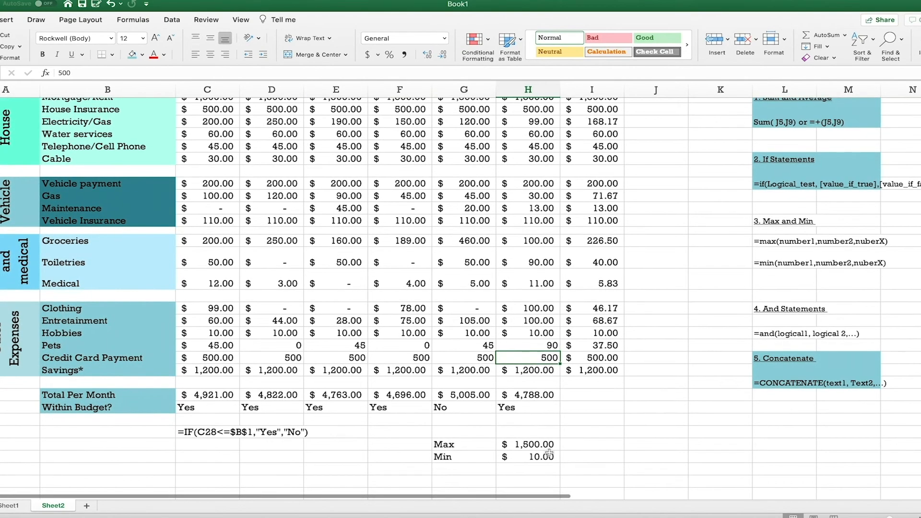
pyautogui.click(528, 456)
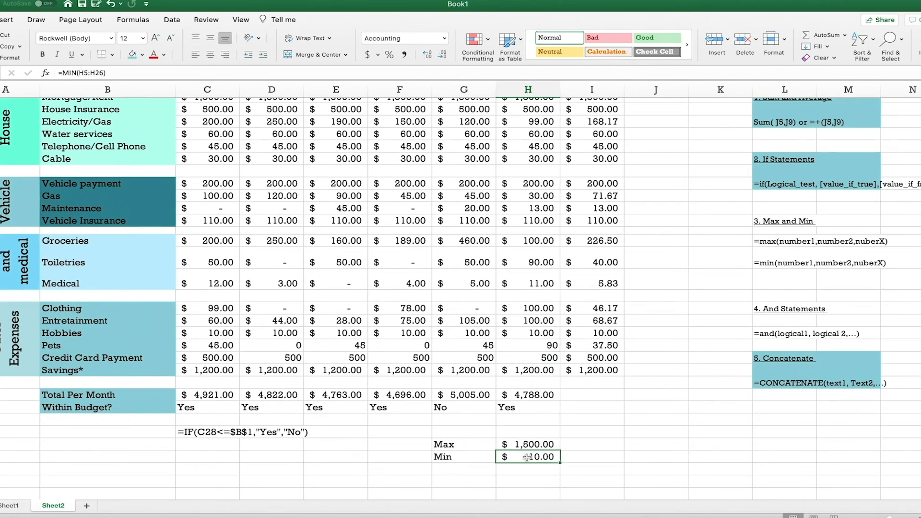
pyautogui.click(534, 334)
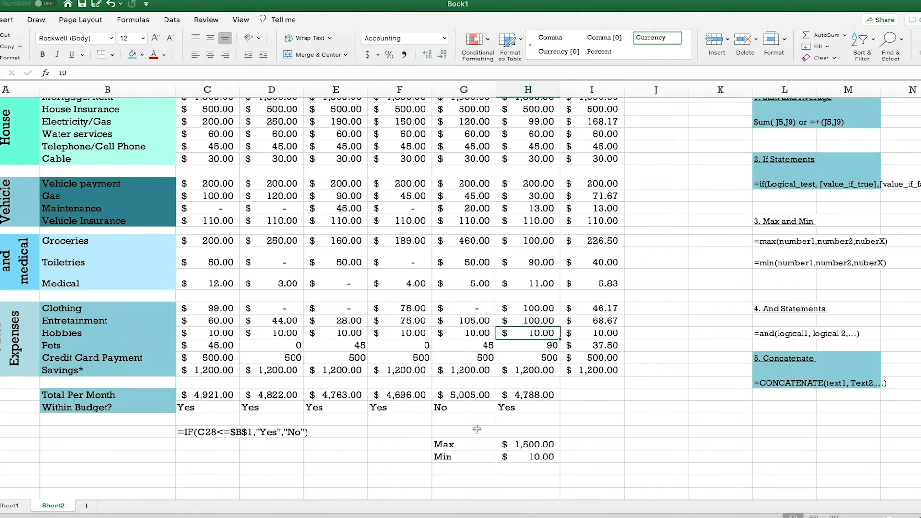
pyautogui.click(557, 445)
# Shade the Max and Min entry and both its formulas in the Today's Functions list with the teal-blue fill.
pyautogui.scroll(2, 559, 446)
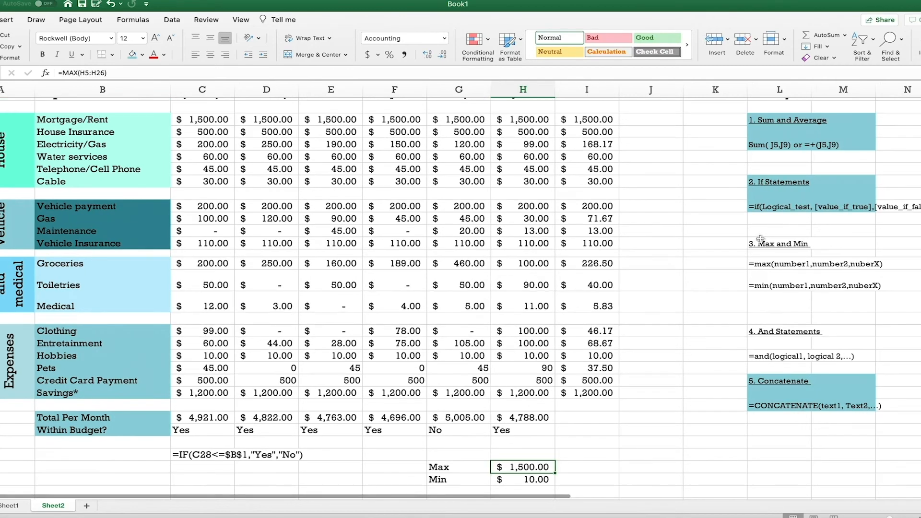
pyautogui.moveTo(777, 243); pyautogui.dragTo(835, 285)
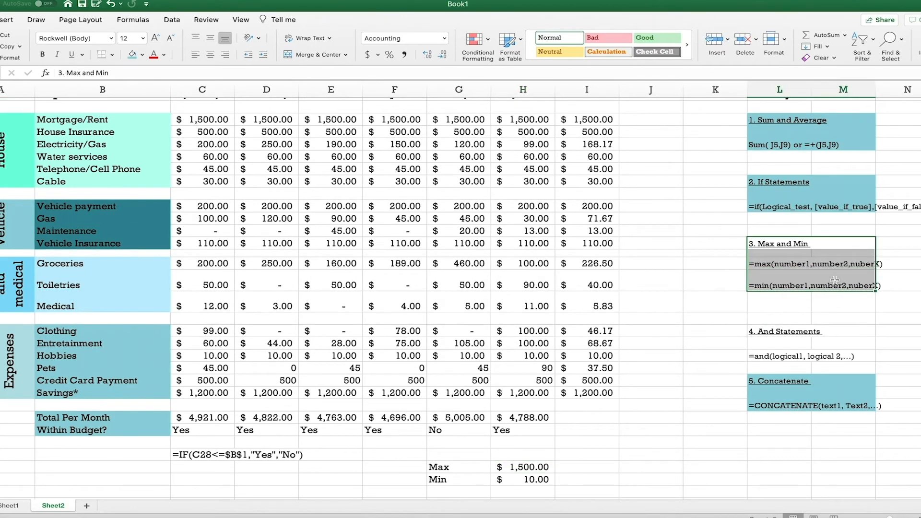
pyautogui.click(132, 54)
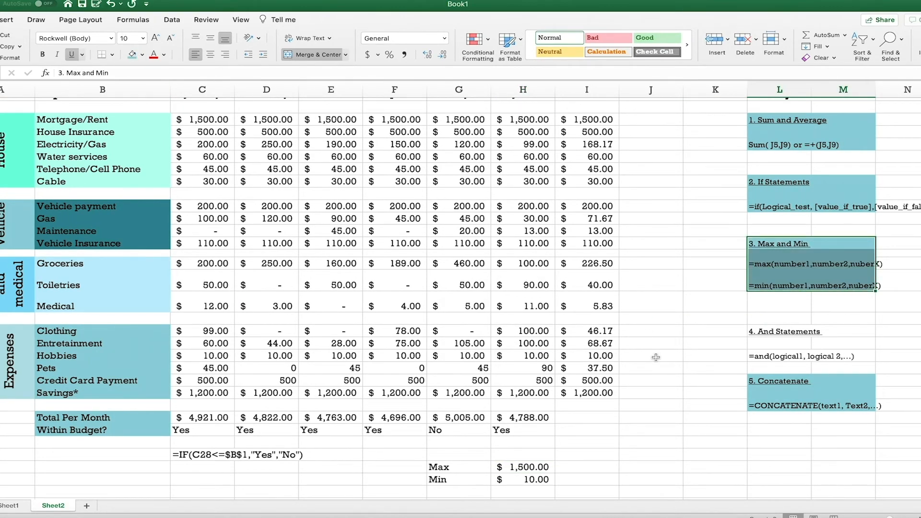
pyautogui.click(667, 387)
pyautogui.click(671, 429)
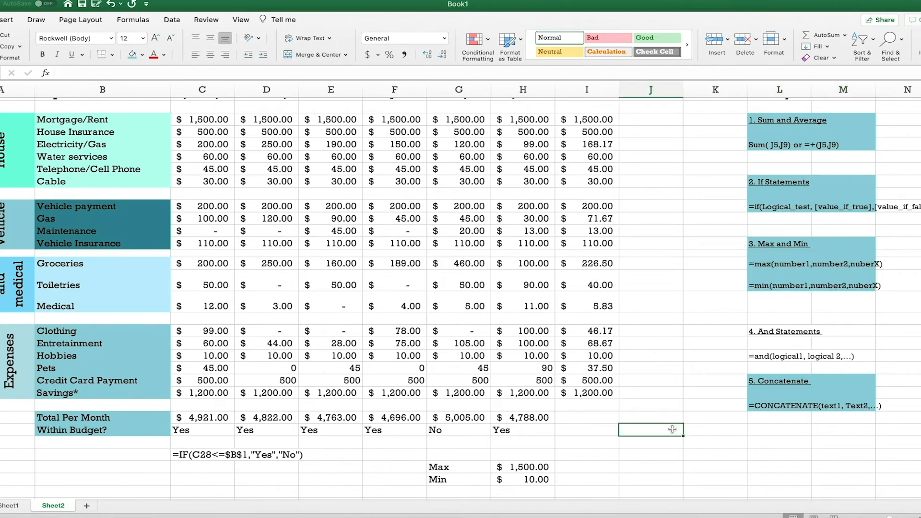
# Enter the note "40 for gas" in E35, below the budget results.
pyautogui.scroll(-3, 672, 429)
pyautogui.click(348, 468)
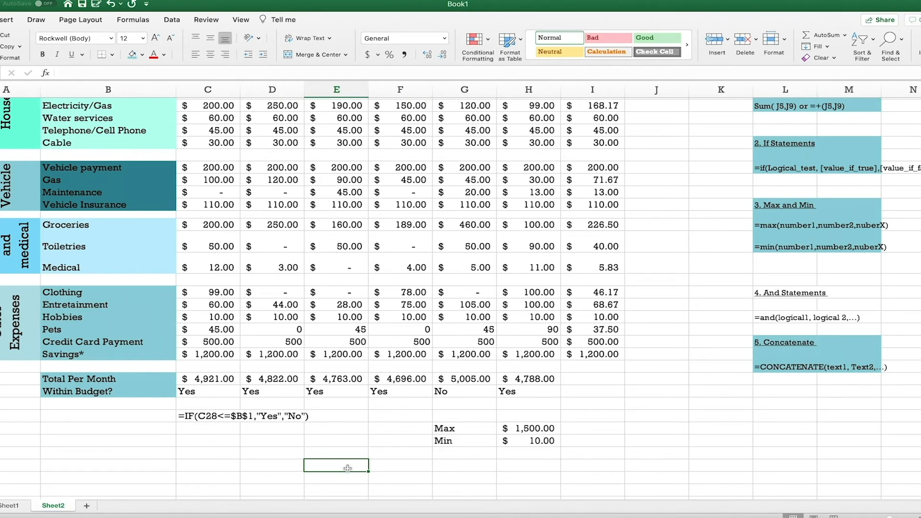
pyautogui.write('40')
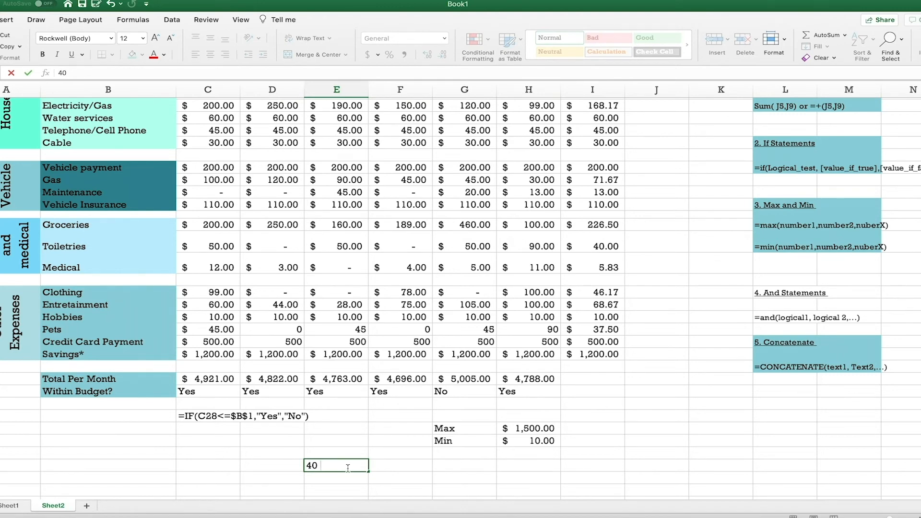
pyautogui.write(' for ')
pyautogui.write('fas')
pyautogui.press('Return')
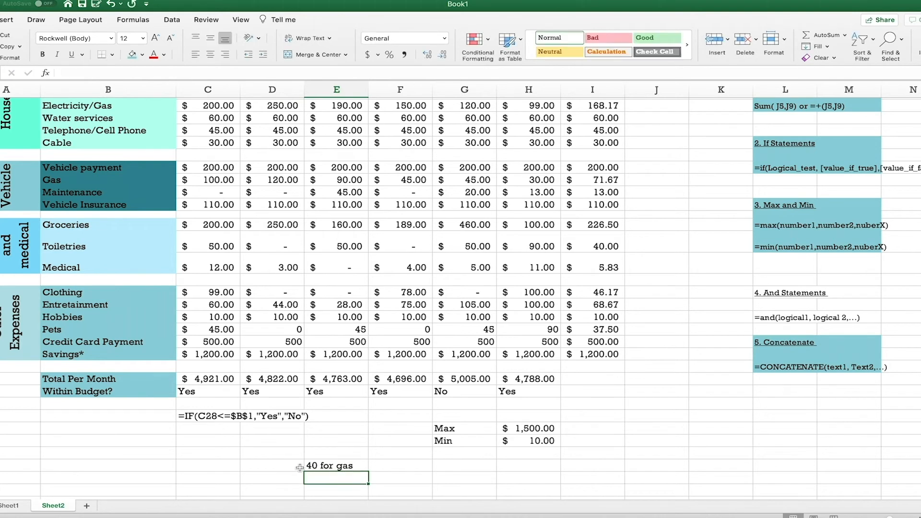
# Enter =AND(H13<40,G13<40) in G35 to test whether June's and May's Gas expenses are both below 40.
pyautogui.click(475, 466)
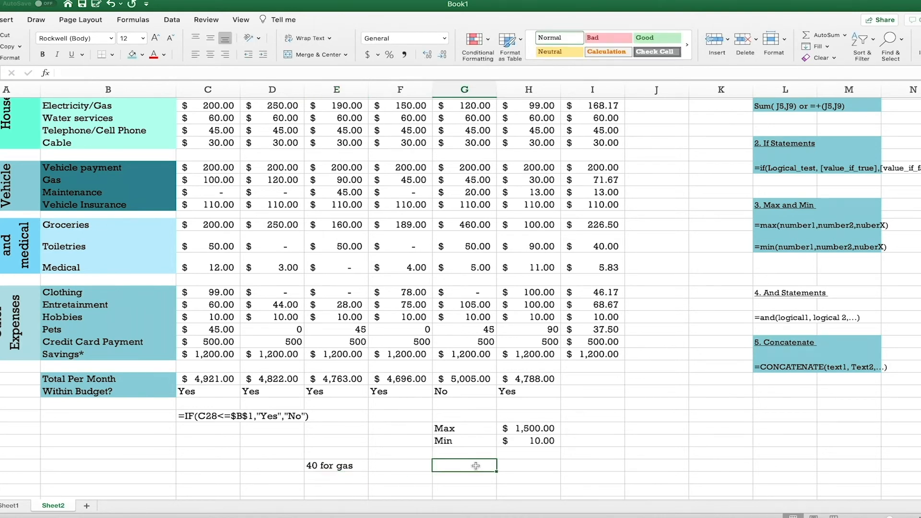
pyautogui.write('=an')
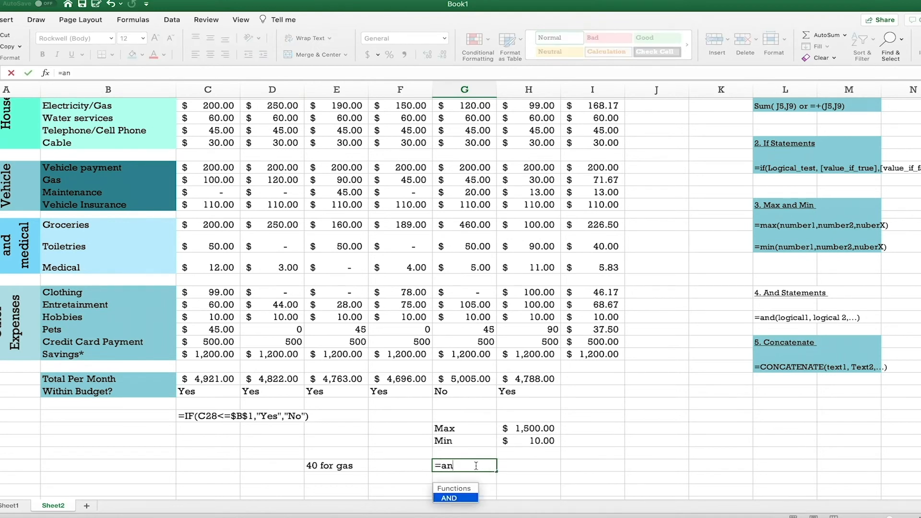
pyautogui.write('d(')
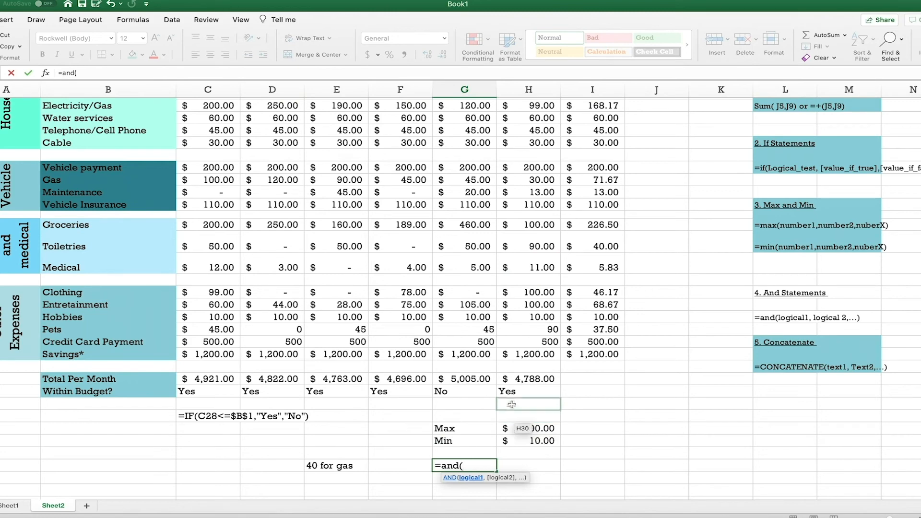
pyautogui.scroll(5, 537, 197)
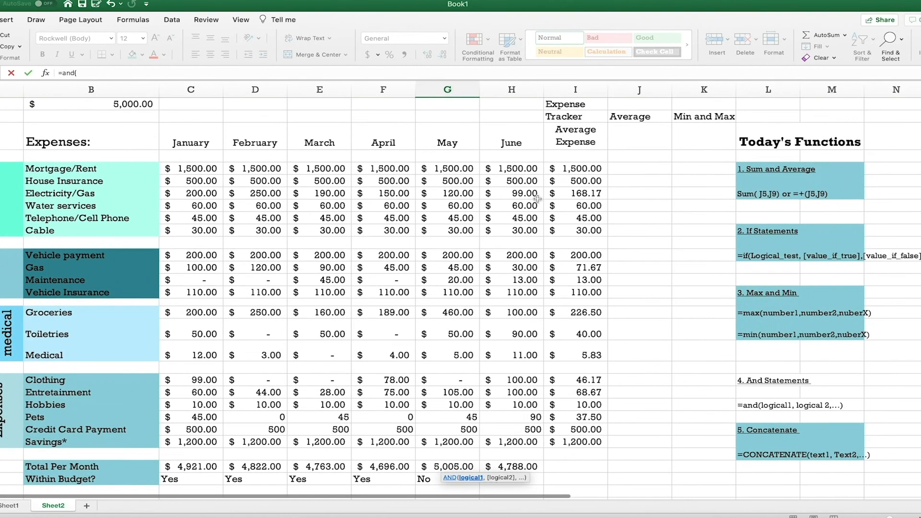
pyautogui.click(534, 269)
pyautogui.write('<40')
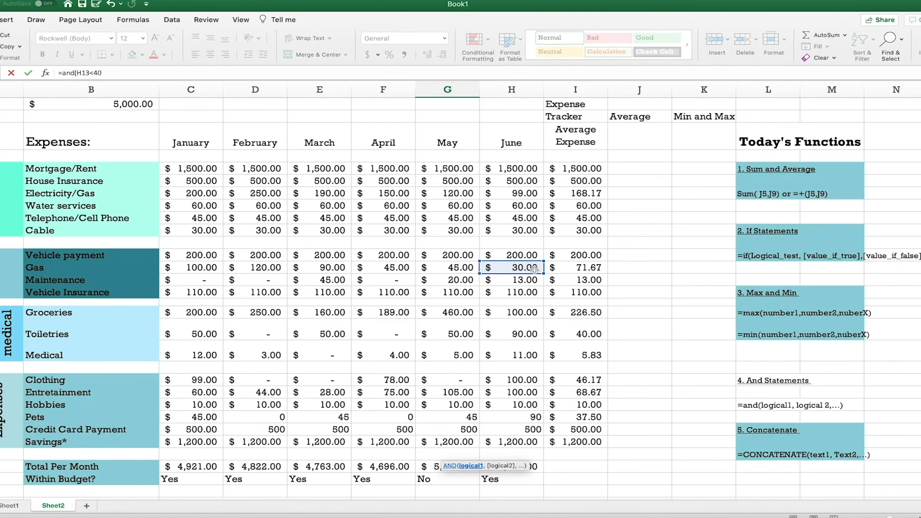
pyautogui.write(',')
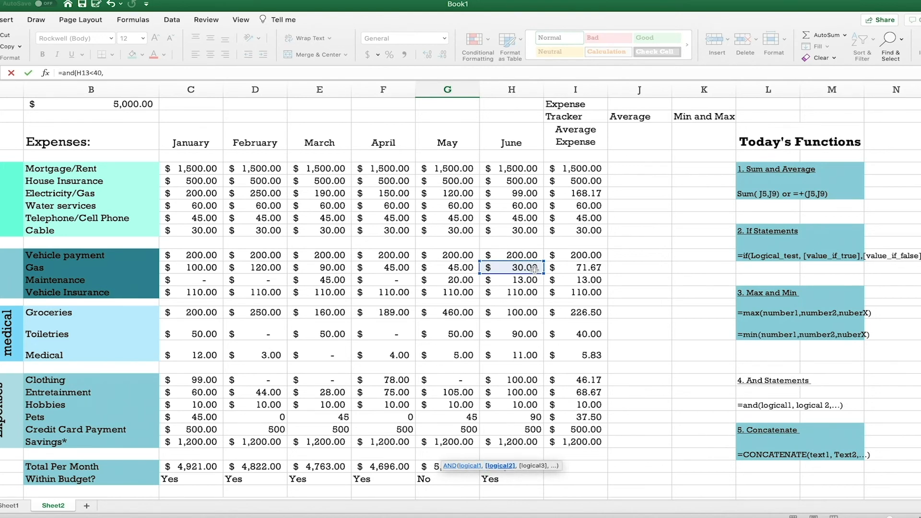
pyautogui.click(450, 269)
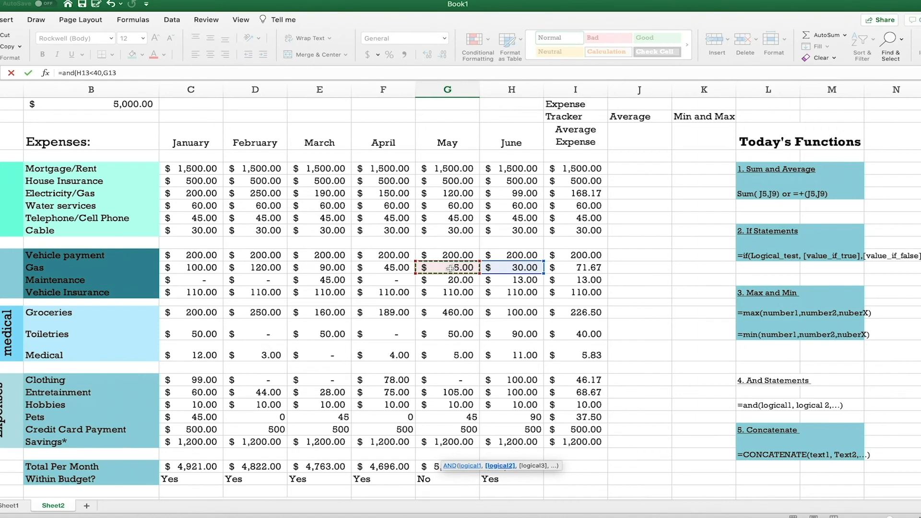
pyautogui.write('<40)')
pyautogui.press('Return')
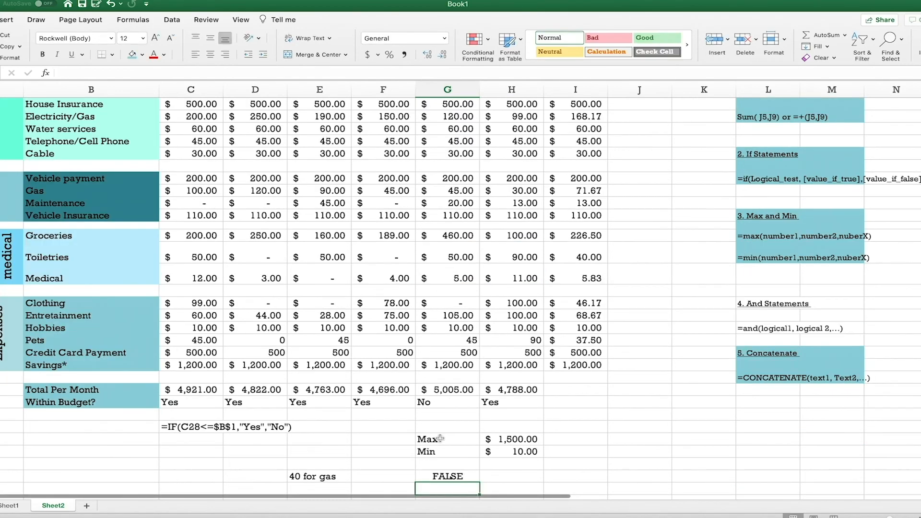
# Review the AND formula in G35 and the gas cells it refers to, leaving the formula as entered.
pyautogui.click(448, 477)
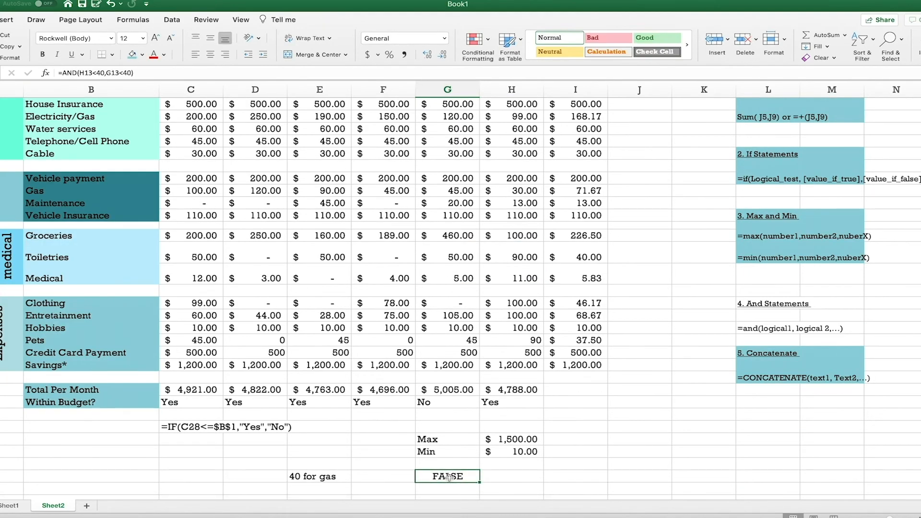
pyautogui.doubleClick(448, 477)
pyautogui.press('Return')
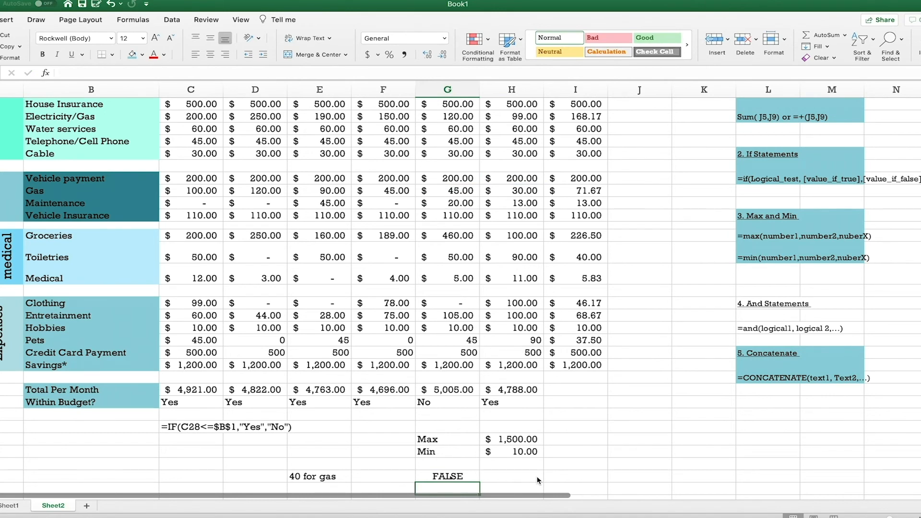
pyautogui.click(639, 364)
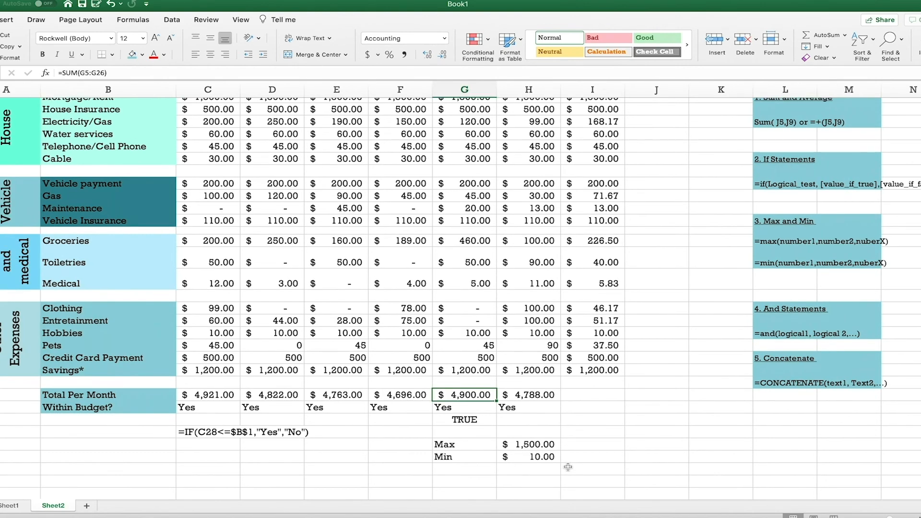
pyautogui.scroll(2, 568, 466)
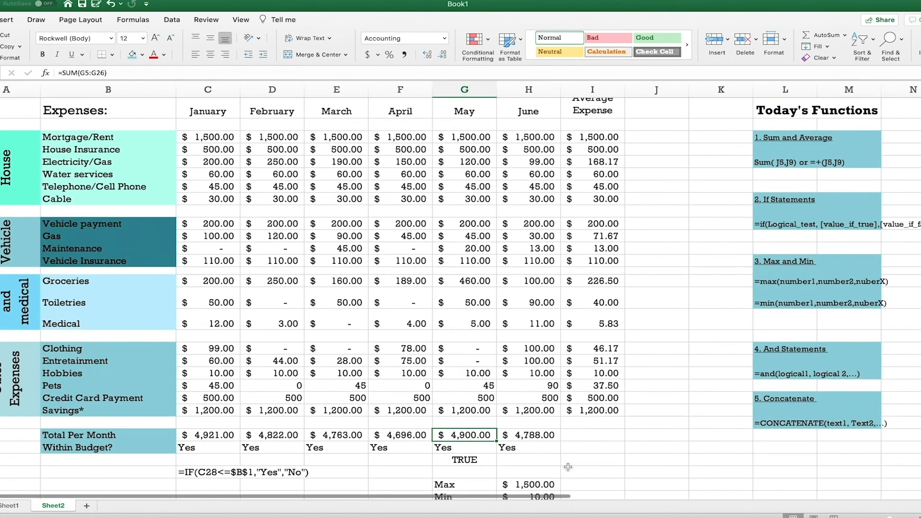